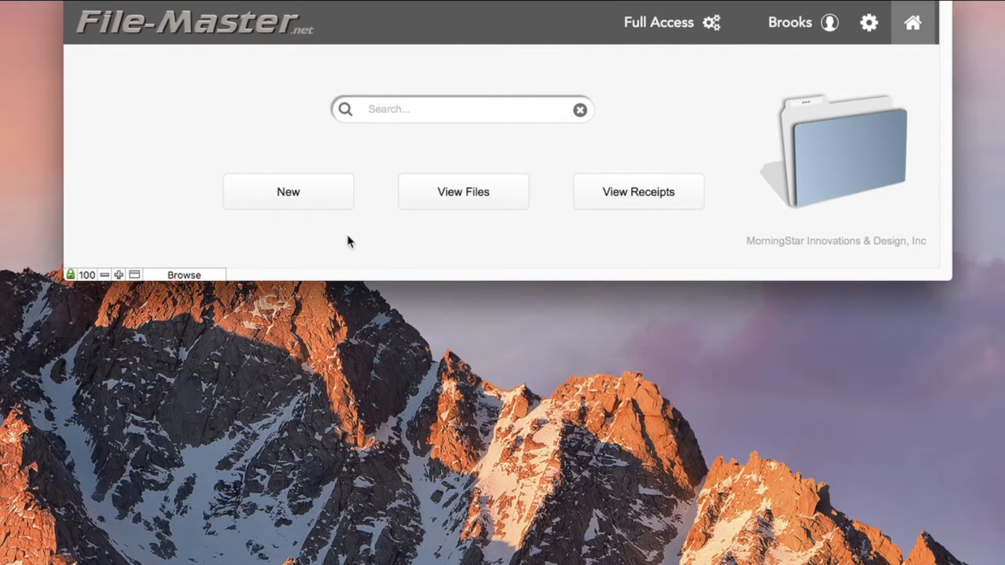
Create a new File Only record named 'Glacier Insurance'
click(320, 189)
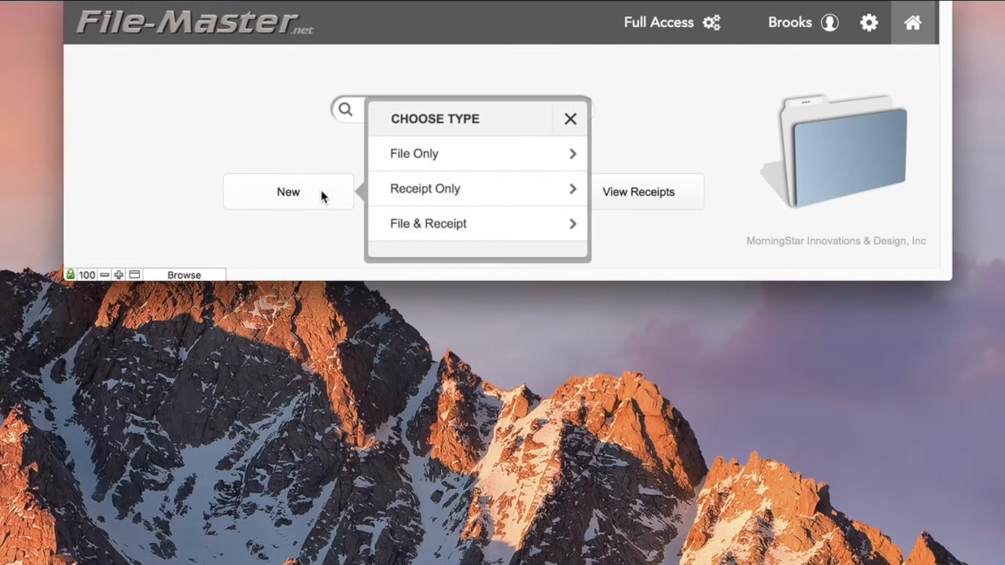
click(472, 154)
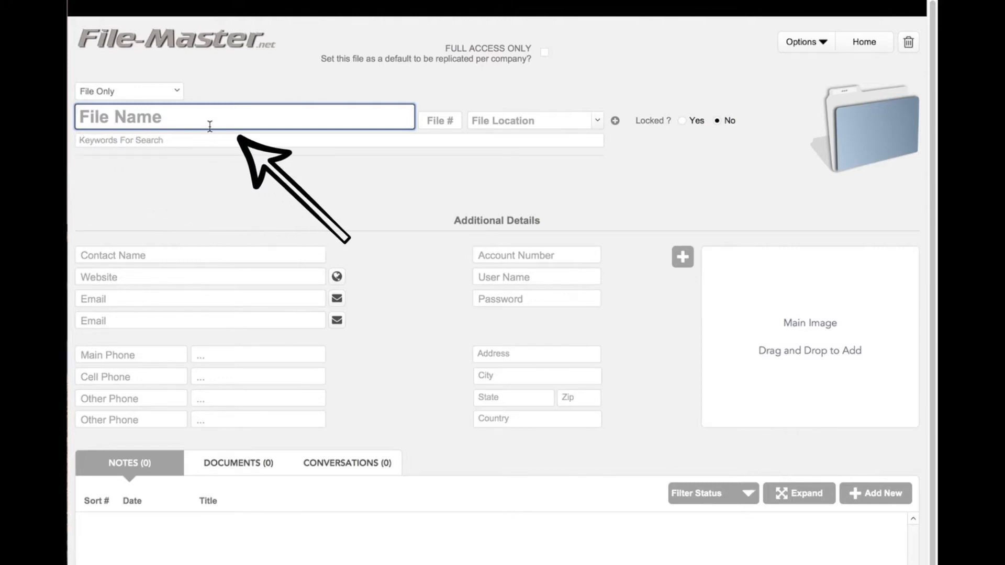
text(Glacier Insurance)
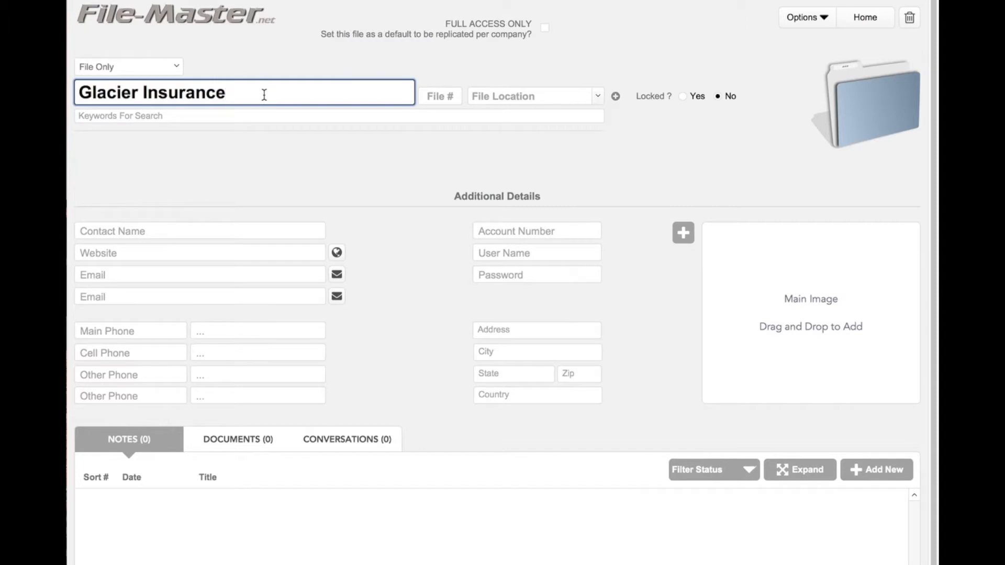
click(199, 231)
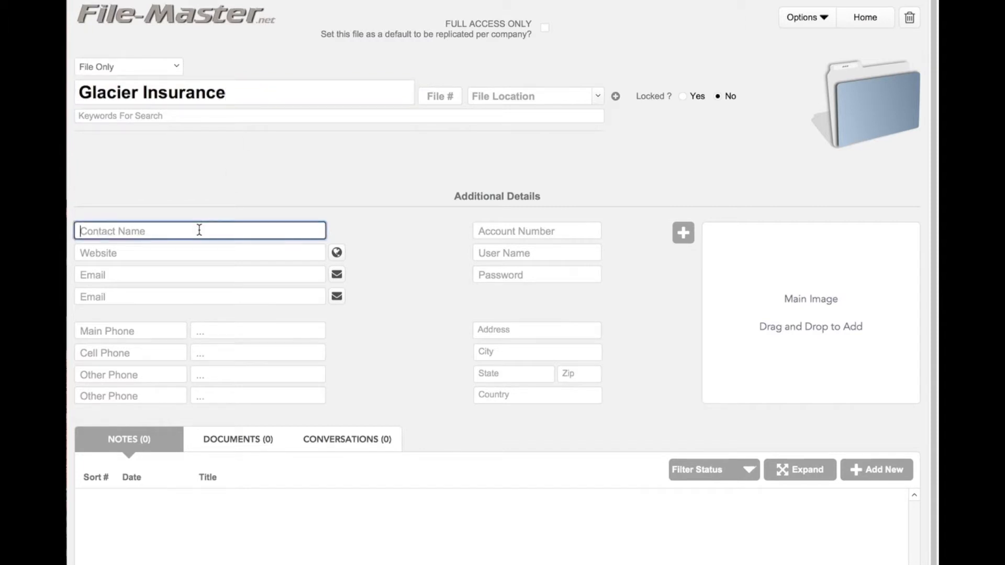
click(204, 251)
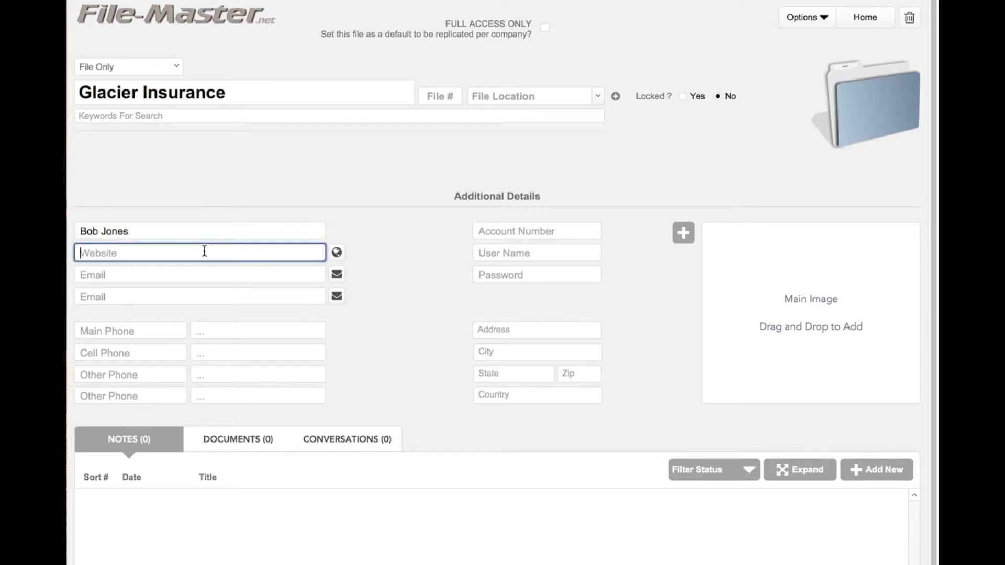
text(www.glacierinsurance.com)
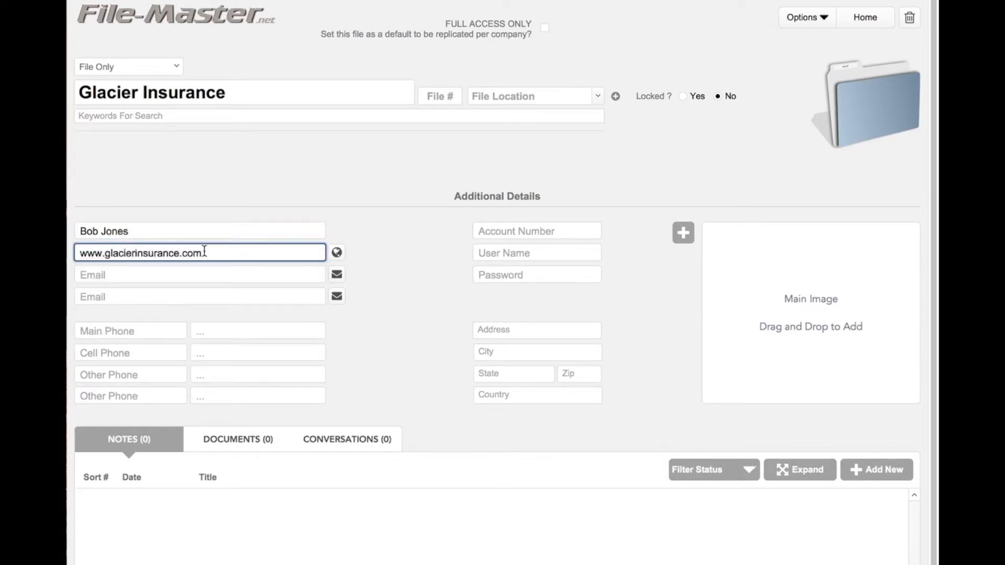
click(187, 274)
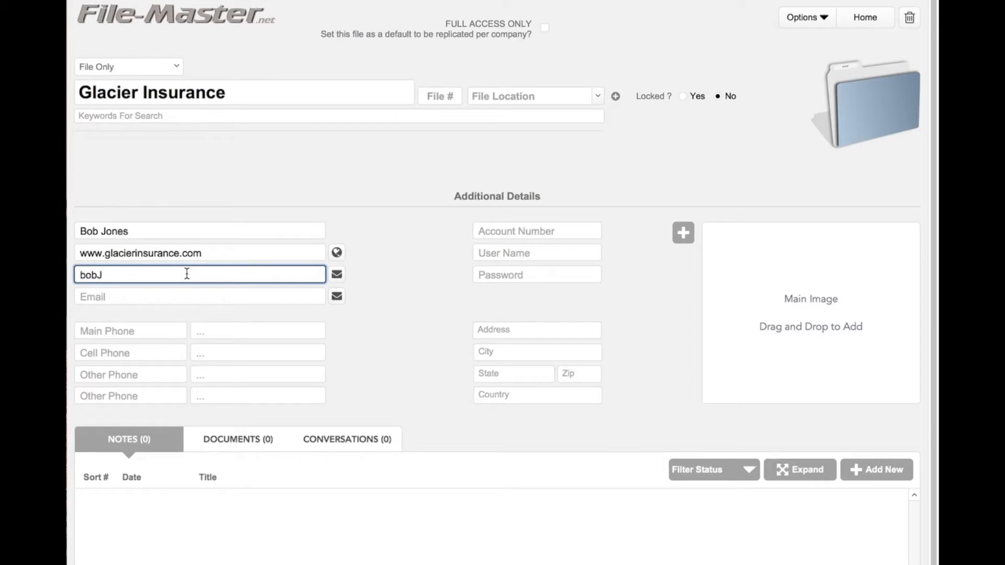
click(417, 241)
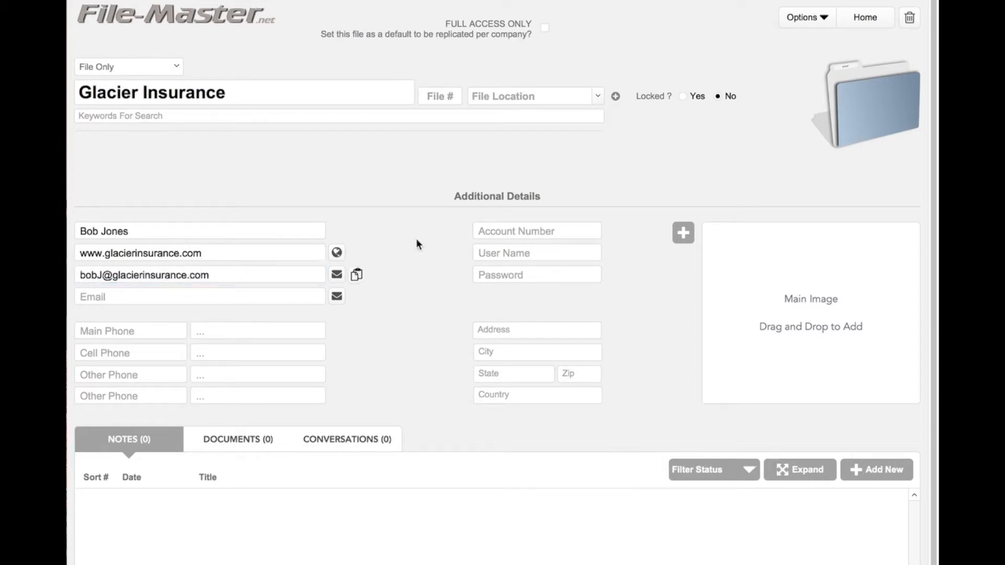
Fill in the account number, login user name and password
click(567, 230)
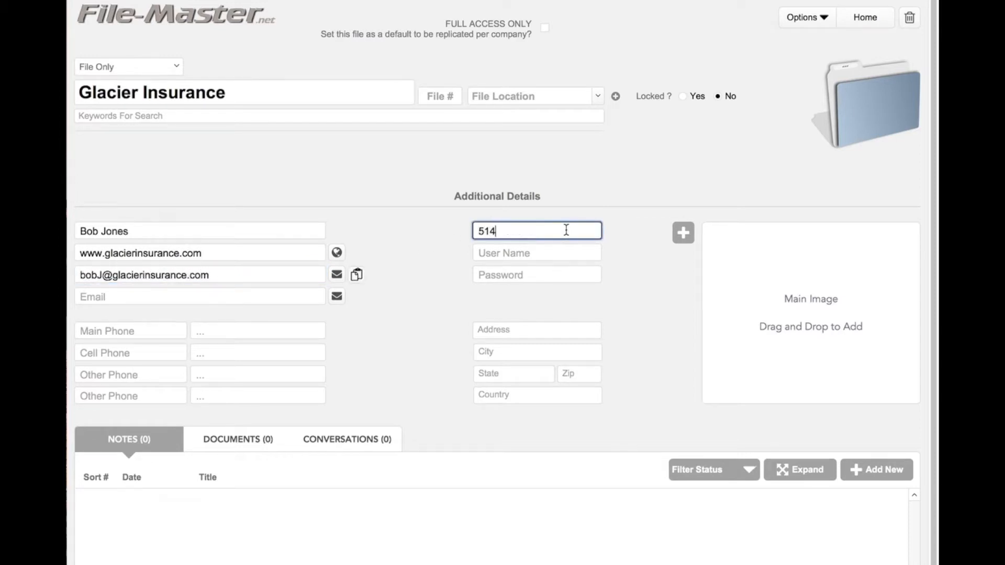
click(556, 252)
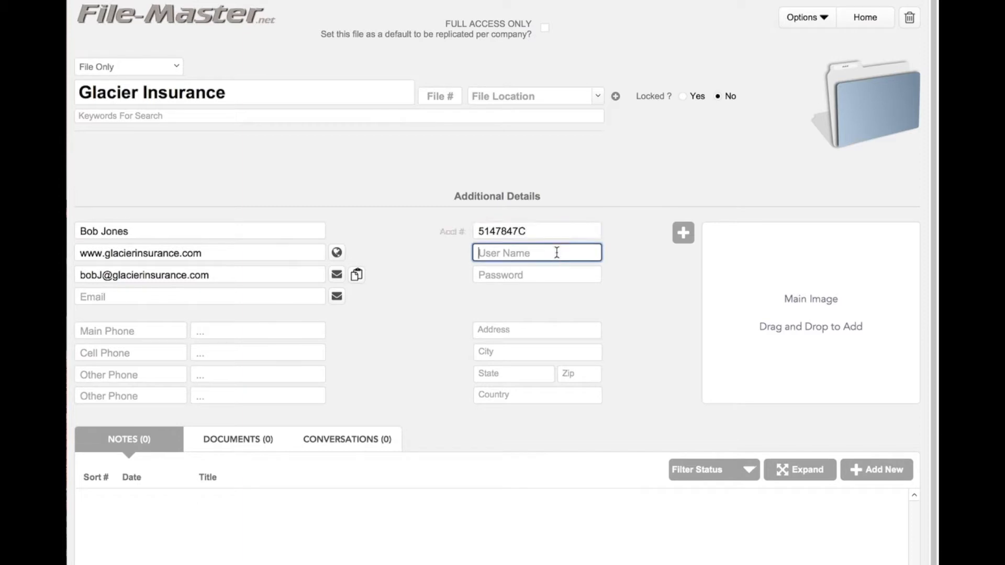
text(user)
click(541, 274)
click(626, 297)
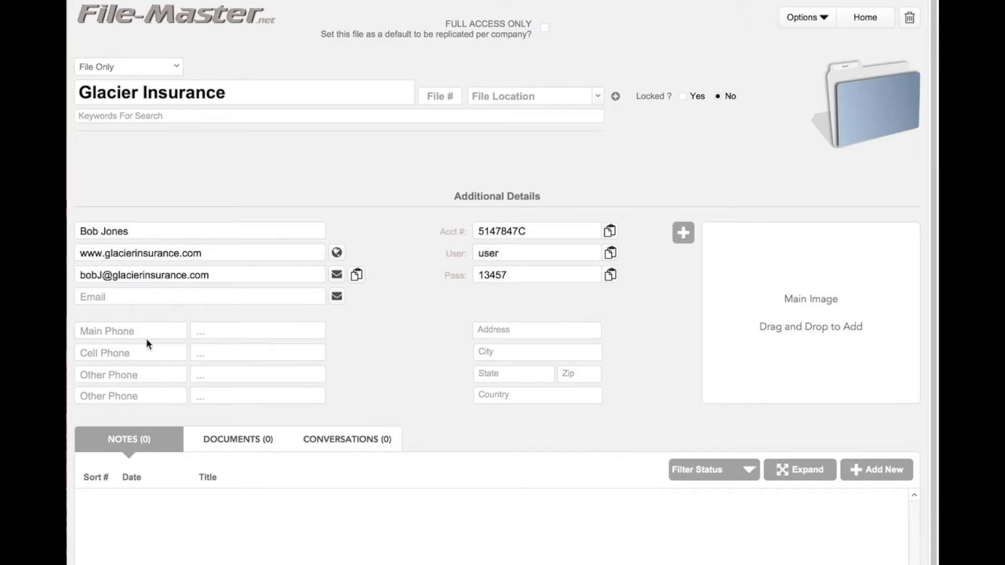
Add the main phone number and a second phone number labelled as the contact's office
click(147, 335)
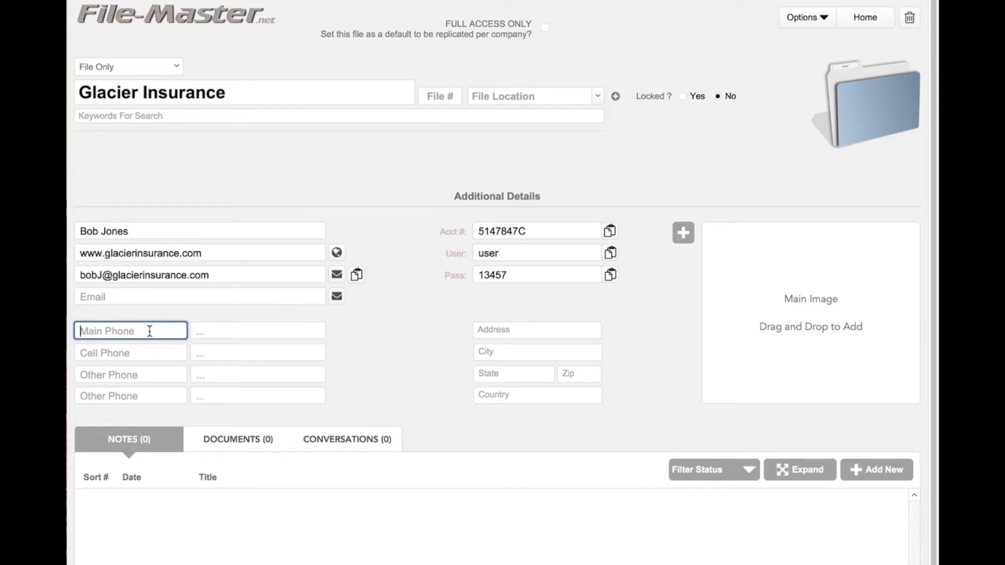
click(155, 373)
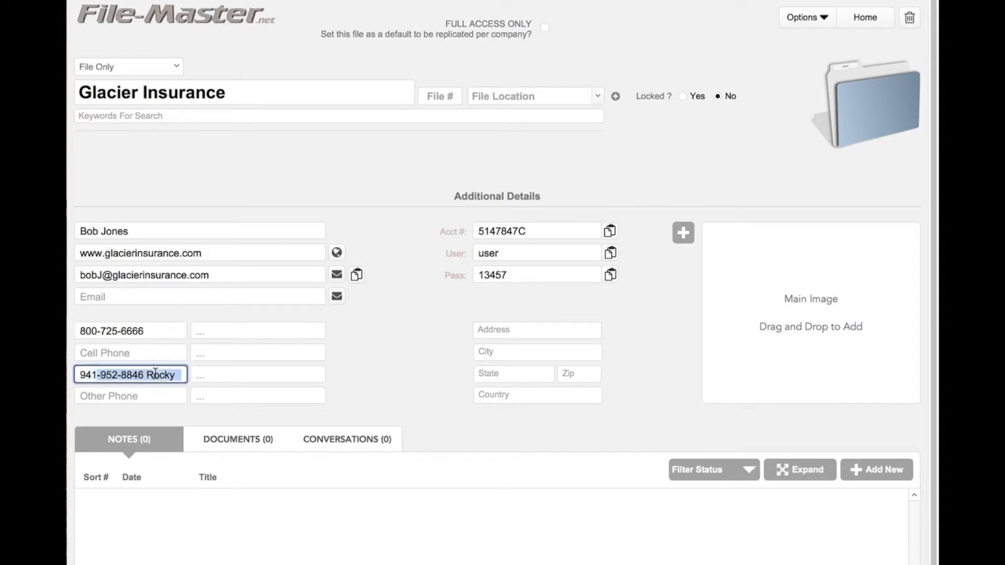
click(262, 375)
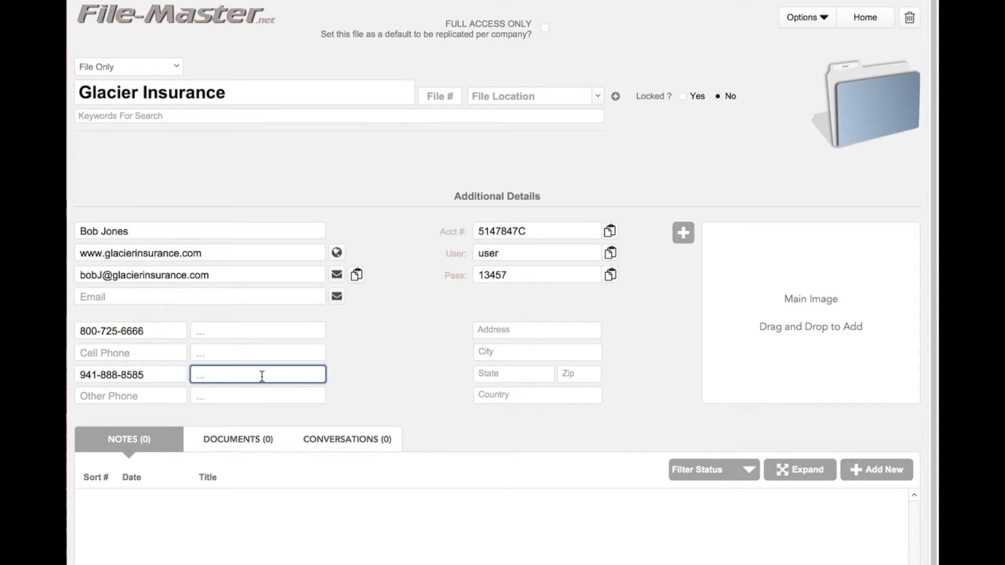
text(Bob's office)
click(399, 350)
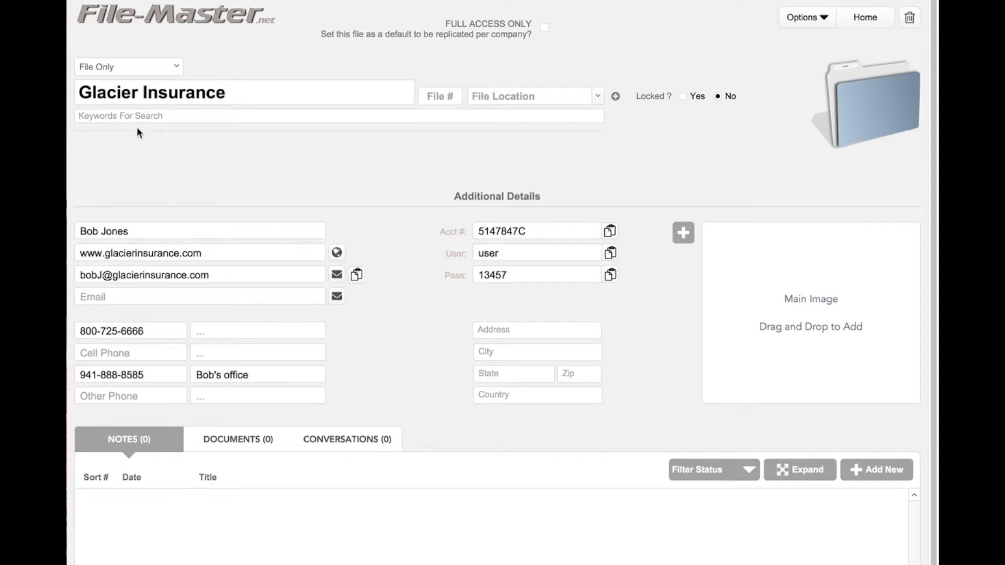
Add search keywords 'auto, car, boat'
click(217, 116)
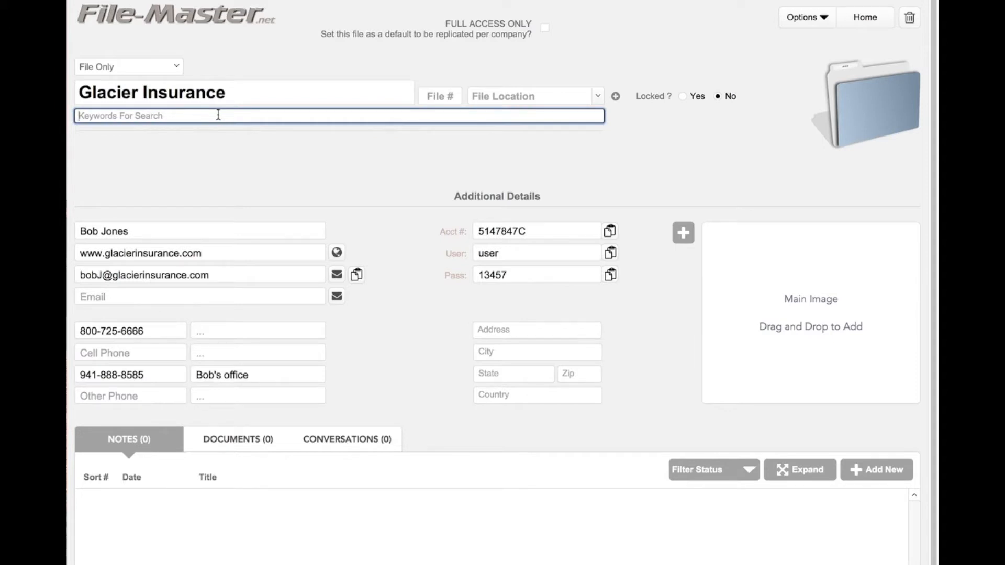
text(auto, car, boat)
click(184, 123)
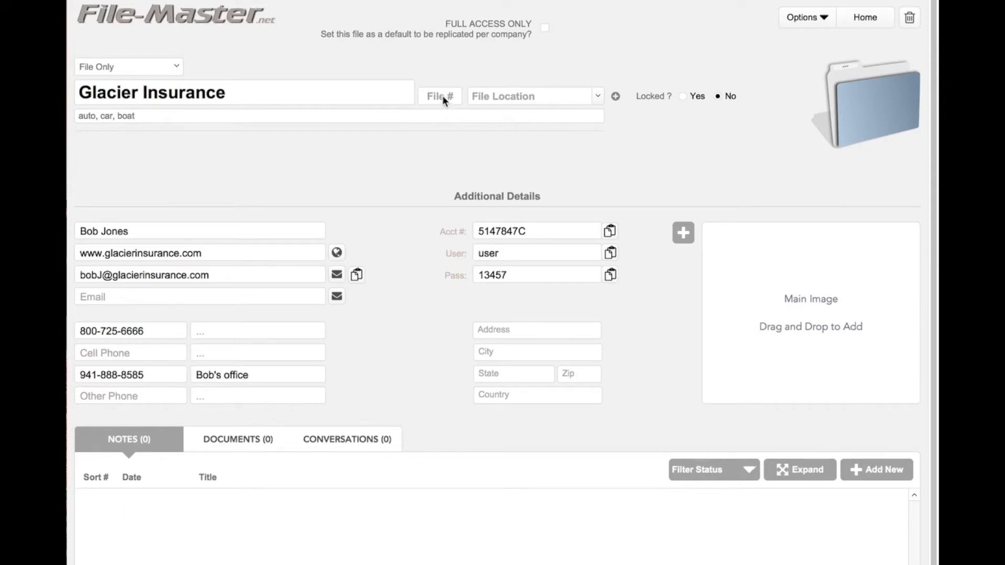
Set File # to 4 and file location to Brook's Desk
text(4)
click(597, 94)
click(529, 118)
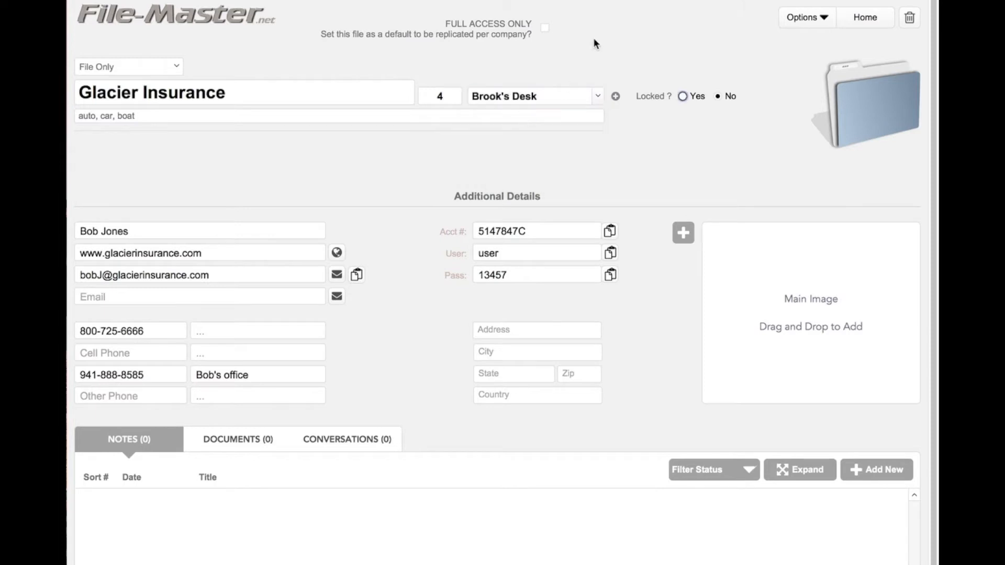
click(605, 46)
Change the record type to File & Receipt, stored in Receipts with Receipt # 2
click(173, 69)
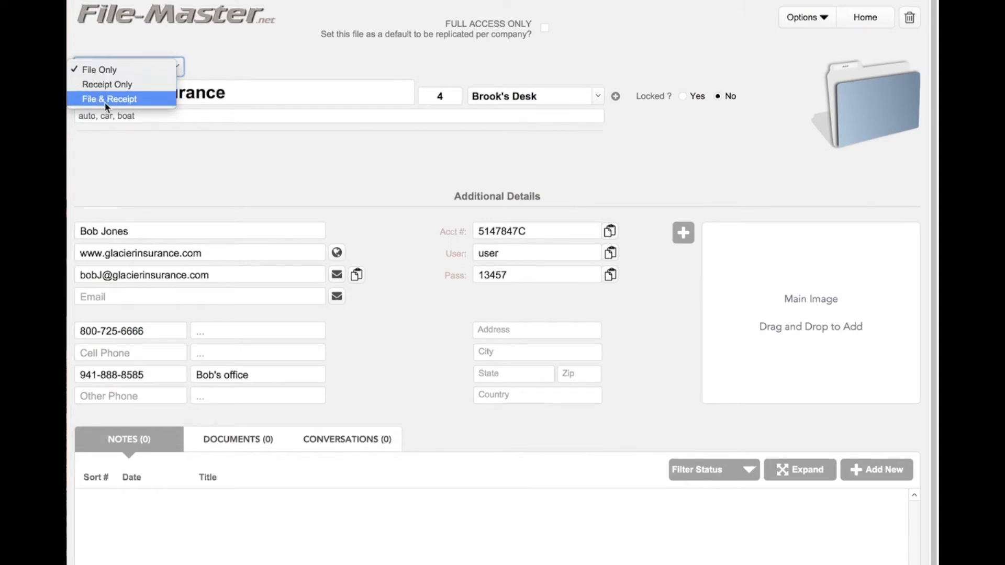
click(136, 99)
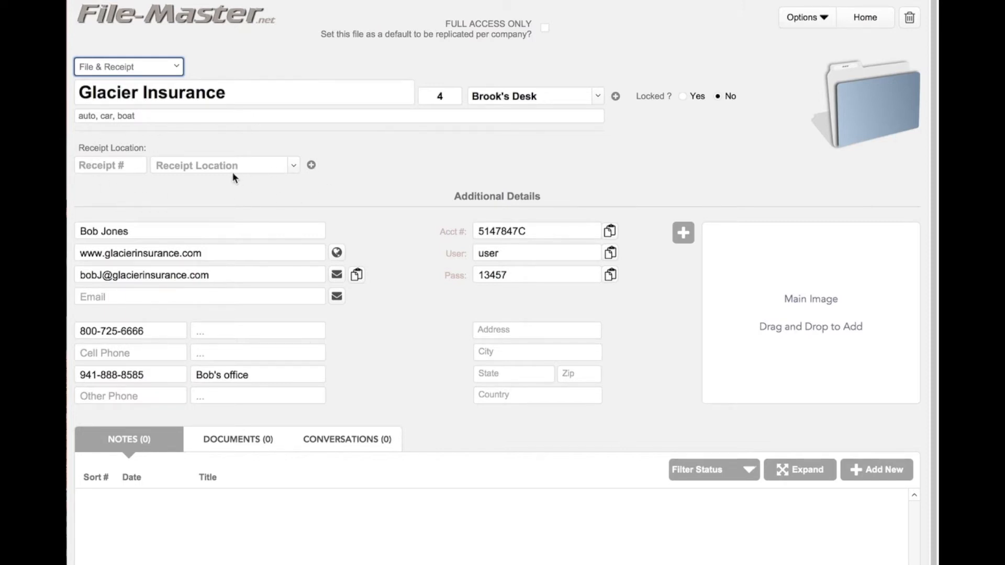
click(293, 167)
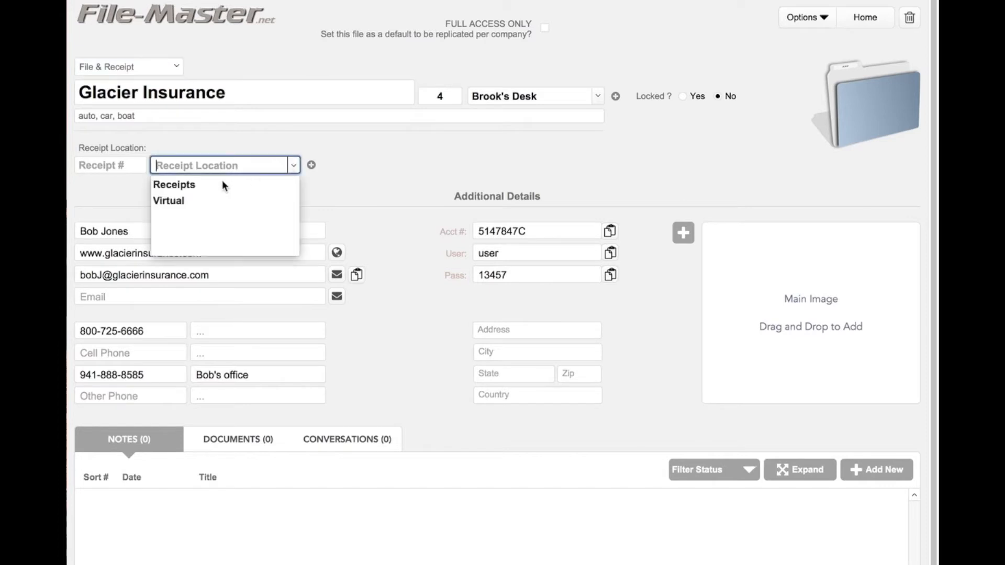
click(222, 180)
click(106, 165)
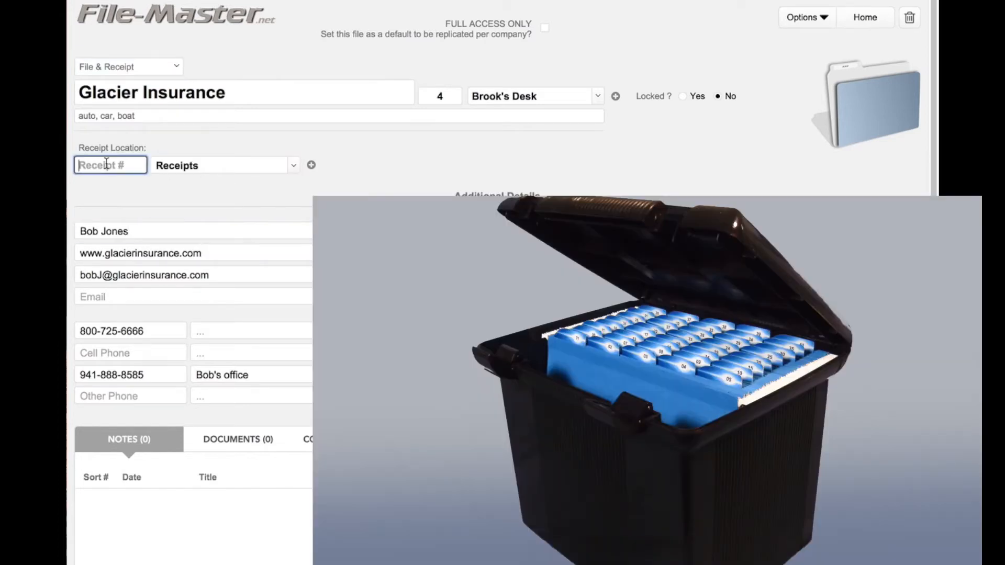
text(2)
click(401, 153)
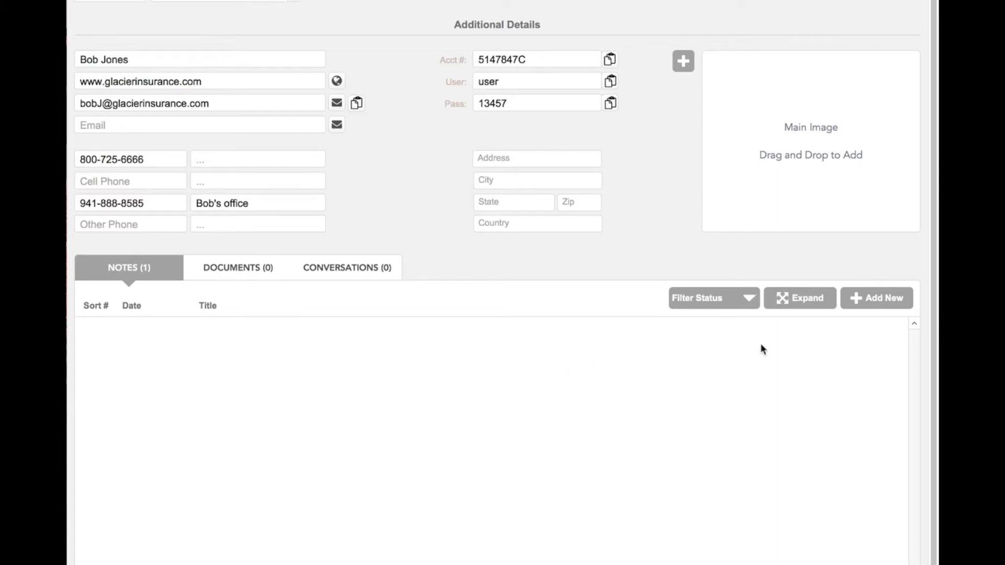
Add a 'New Building' note about adding the shipping building and sending photos to the agent
click(864, 300)
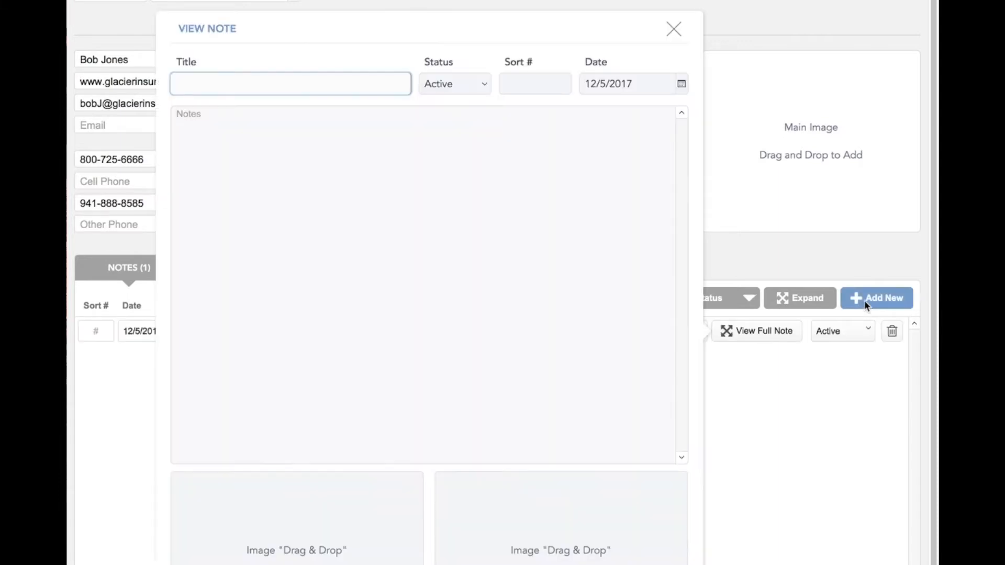
text(New Building)
click(434, 144)
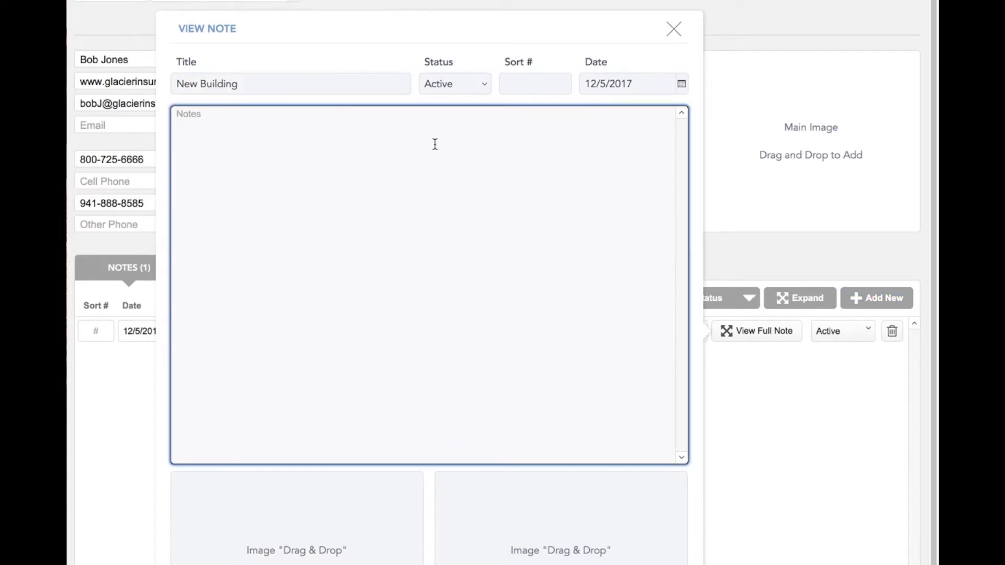
text(we can add our shipping building to the policy.)
key(Return)
text(Take photos and send to age)
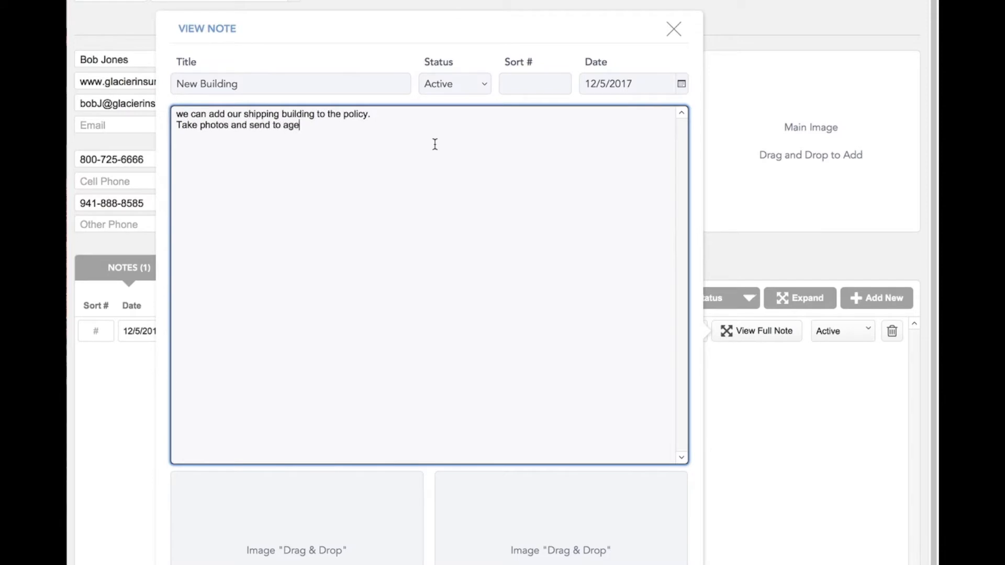
text(nt tomorrow for price)
click(672, 29)
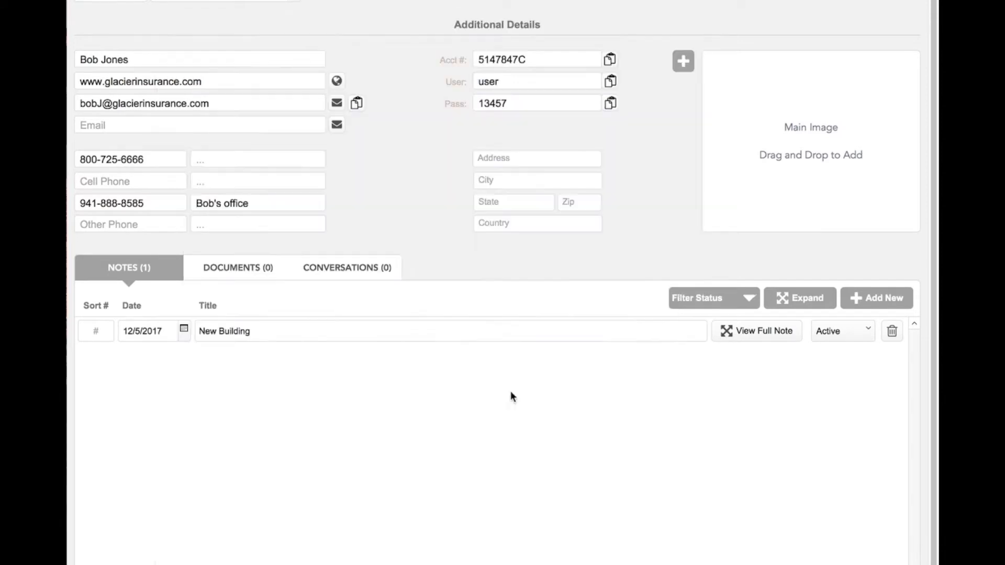
Reopen the New Building note to check it, then close it
click(749, 331)
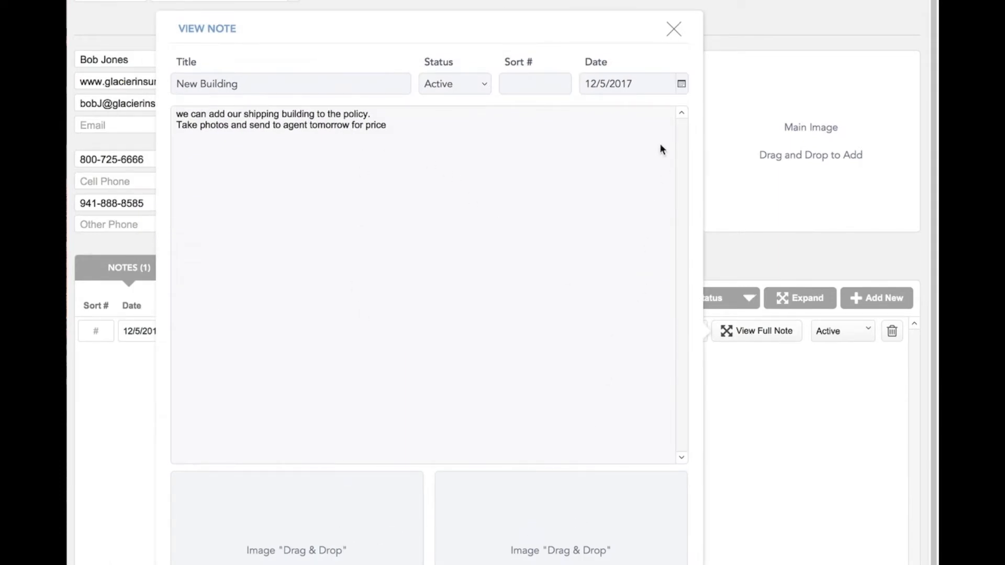
click(673, 29)
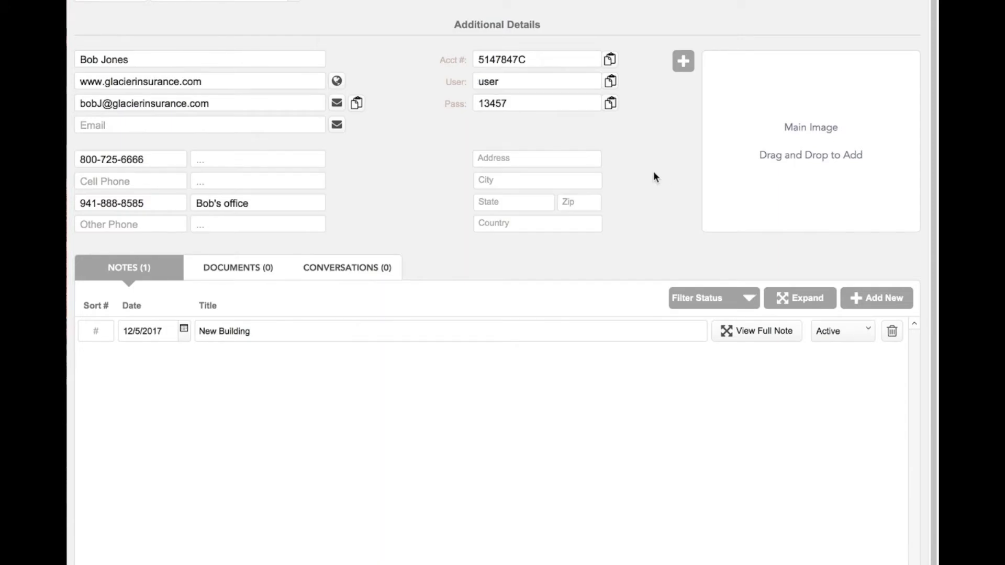
click(253, 270)
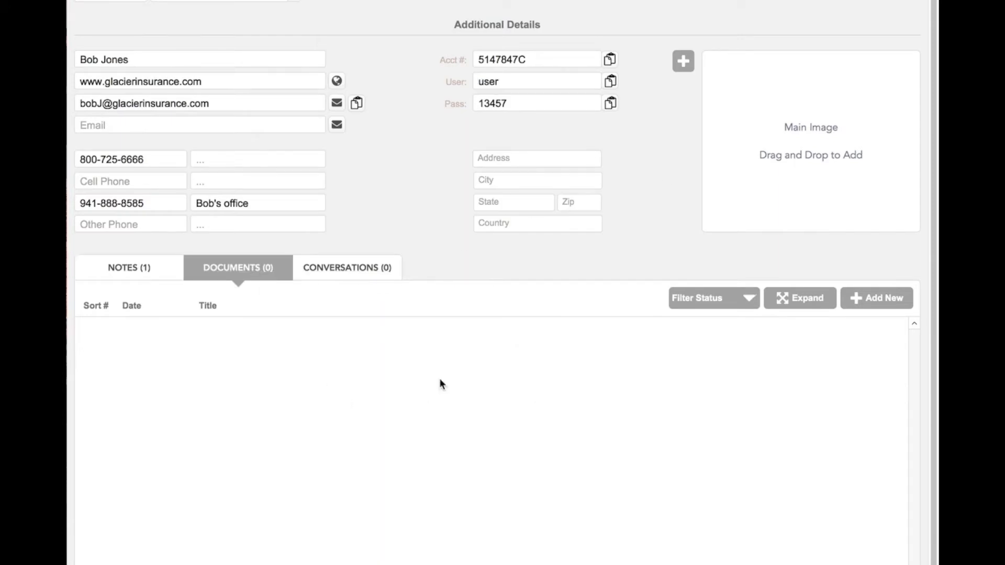
Add a conversation 'phone call about pricing' with placeholder full-text notes, then return to Notes
click(339, 275)
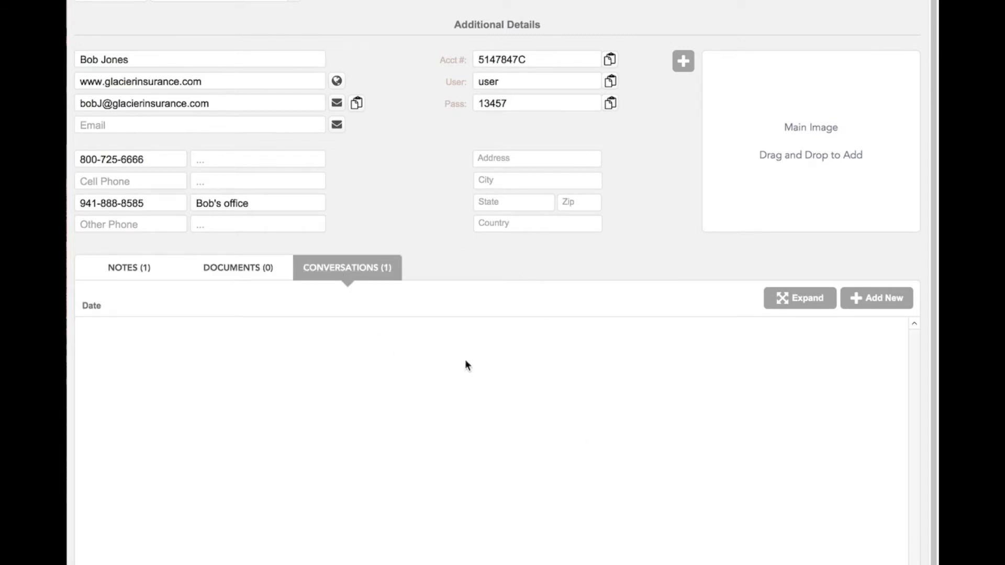
click(866, 300)
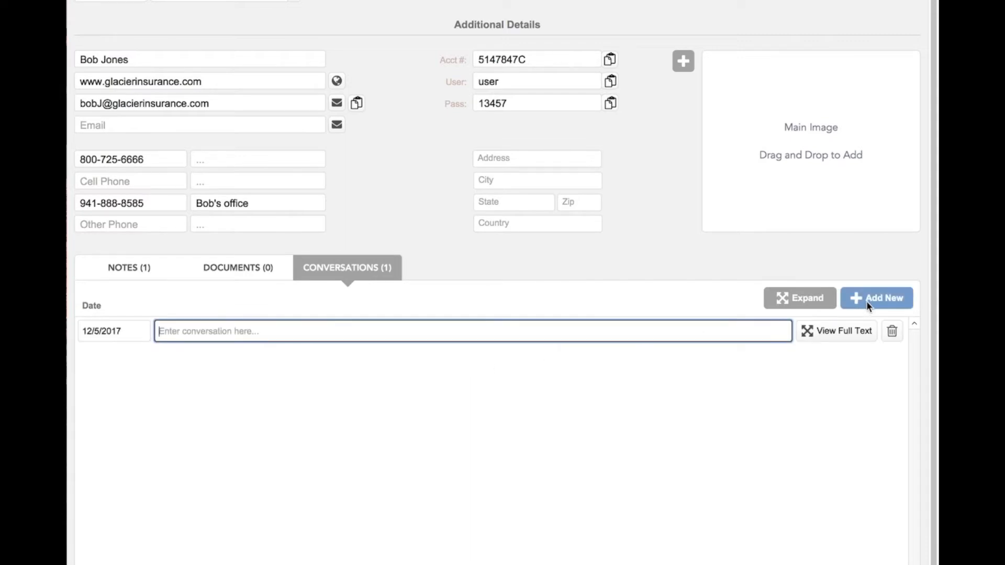
text(phone call about pricing)
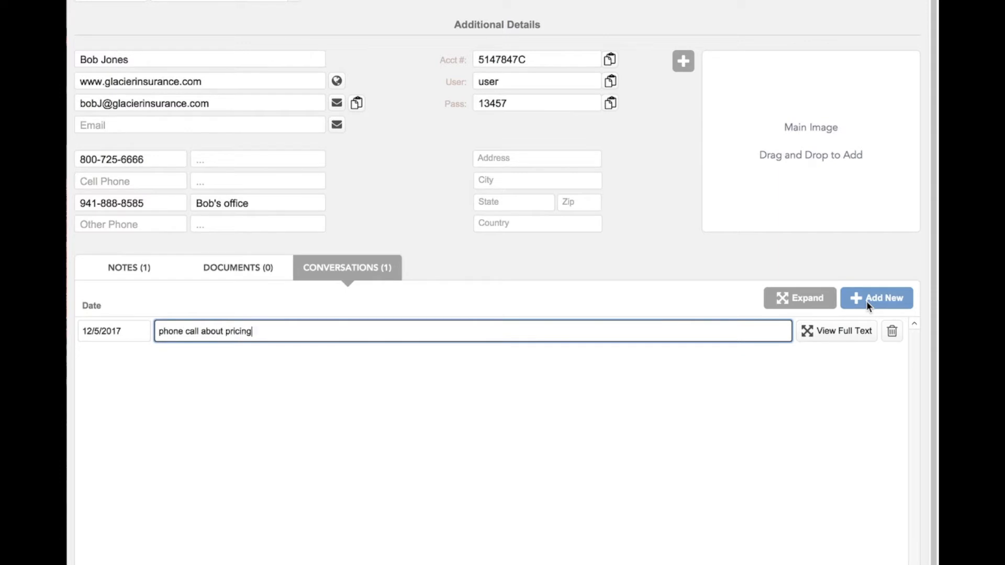
click(851, 328)
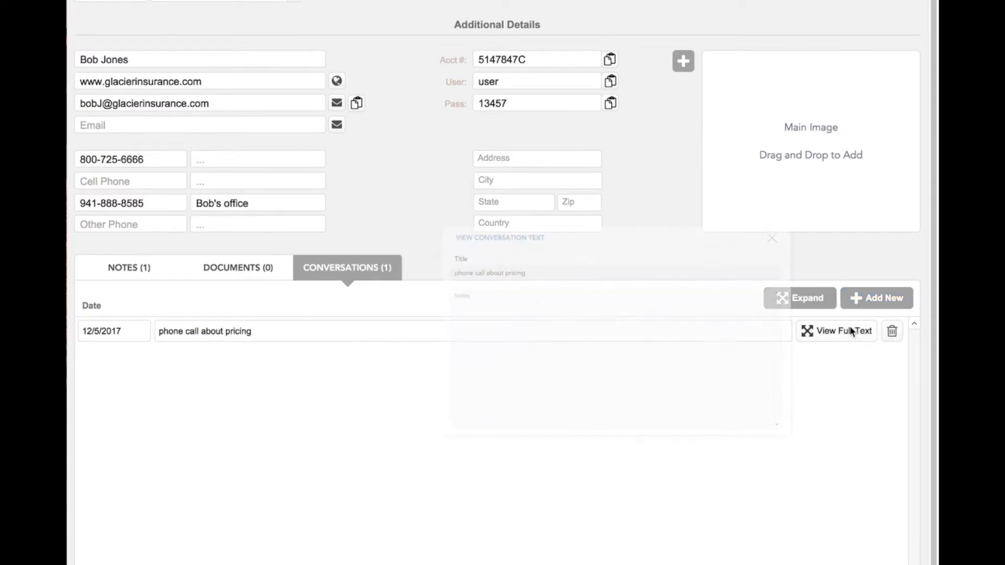
click(359, 275)
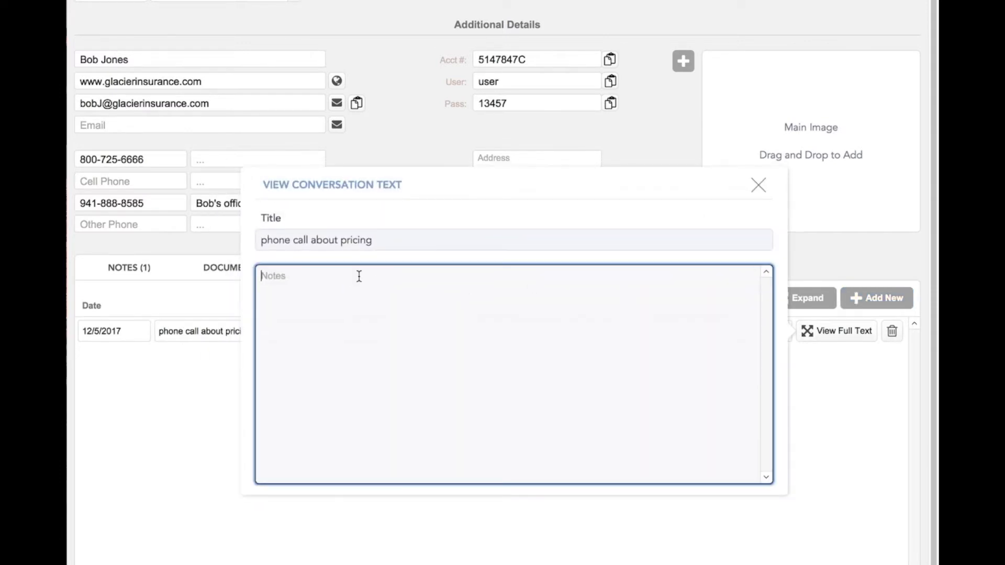
text(kljdsflkjasvkljabsdfvklj)
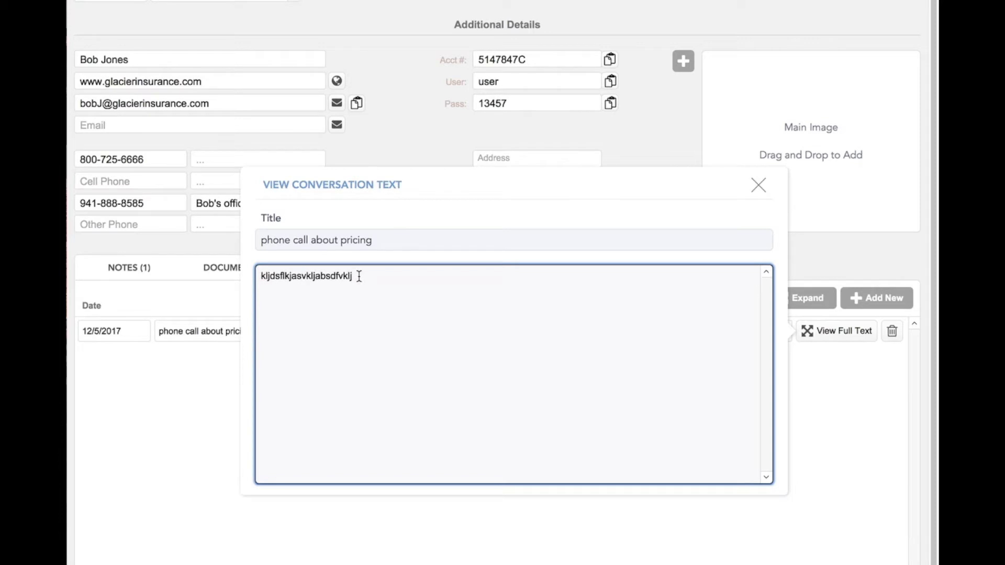
click(758, 186)
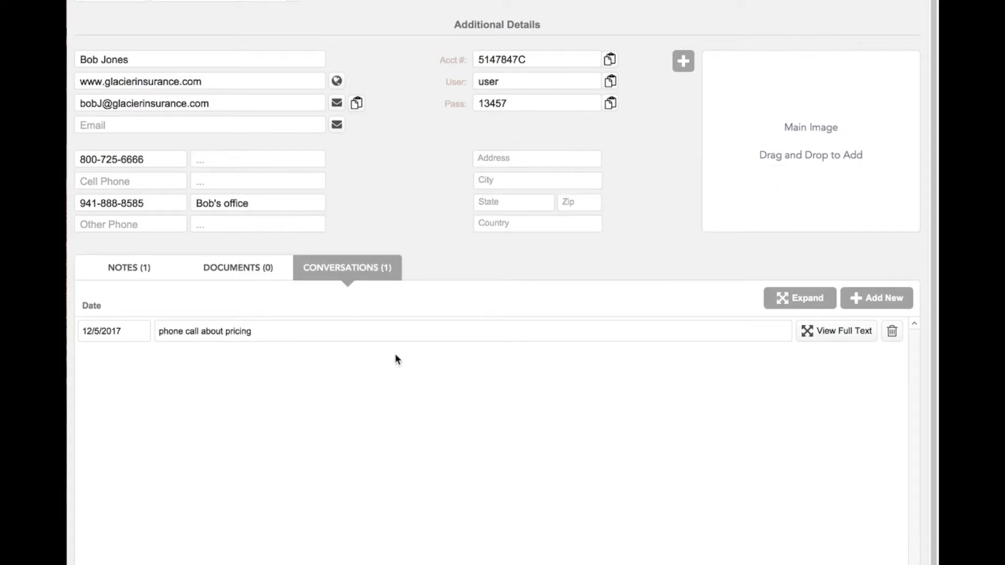
click(131, 267)
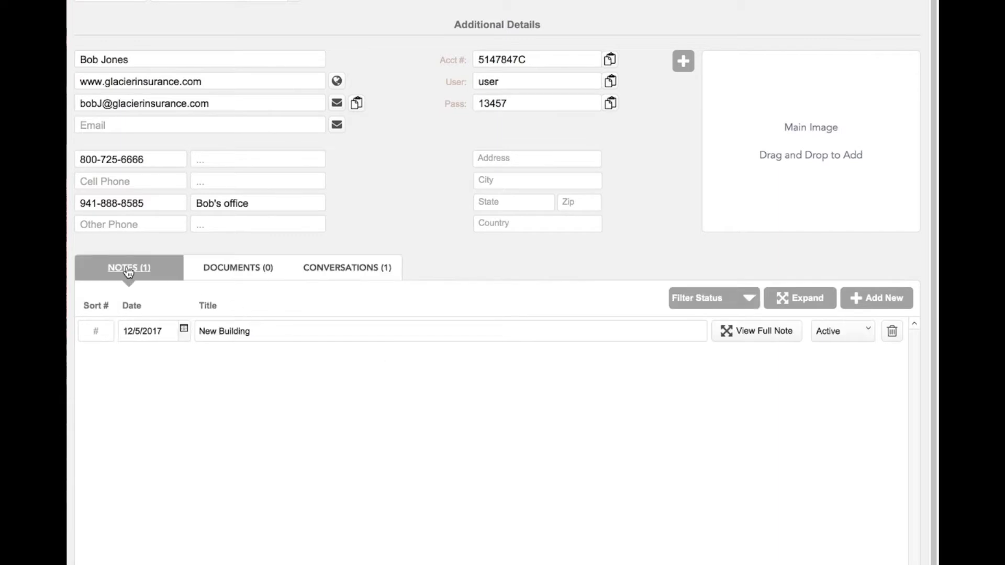
scroll(302, 408, up, 5)
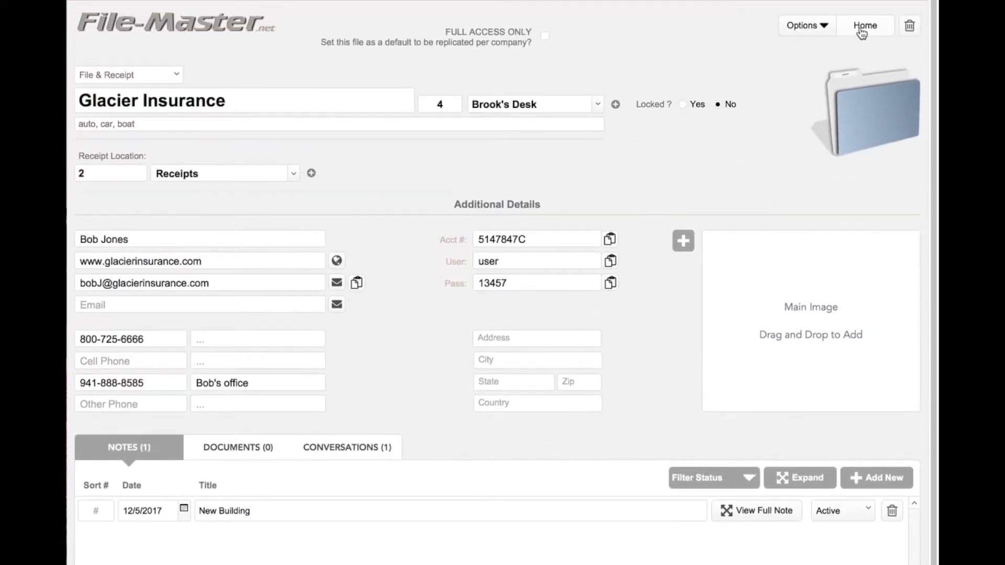
Browse the View Files list and the View Receipts list, returning Home after each
click(862, 27)
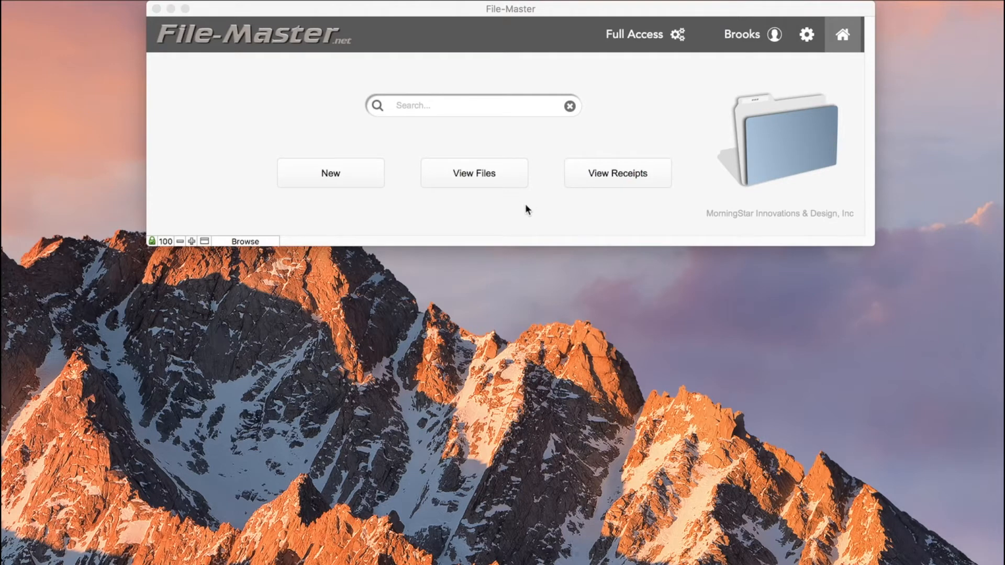
click(492, 177)
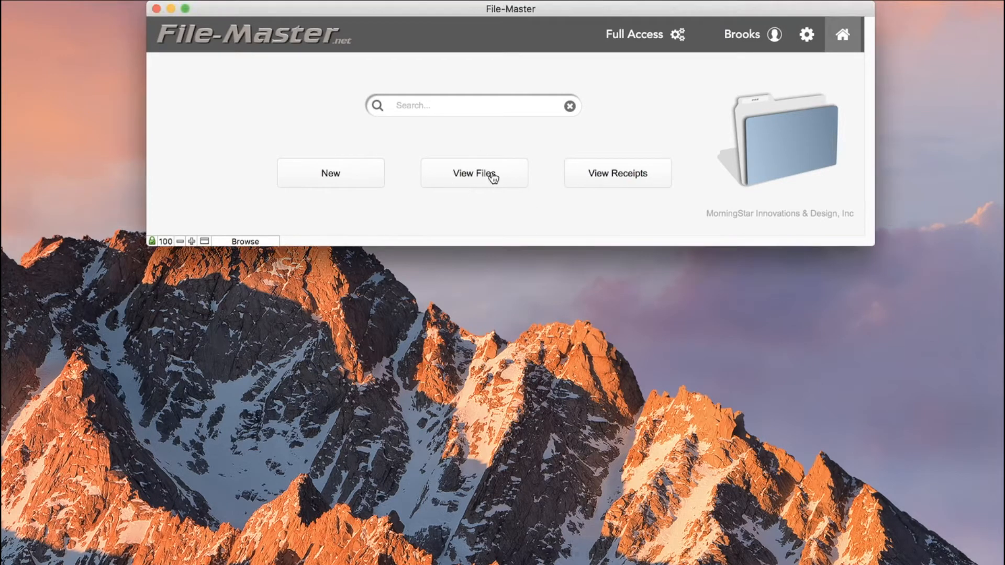
click(492, 178)
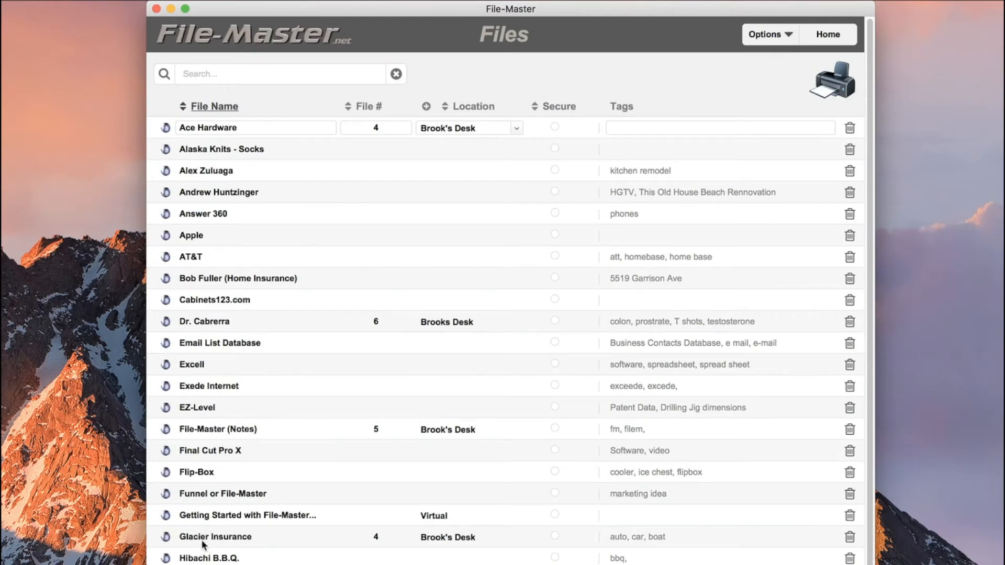
click(825, 36)
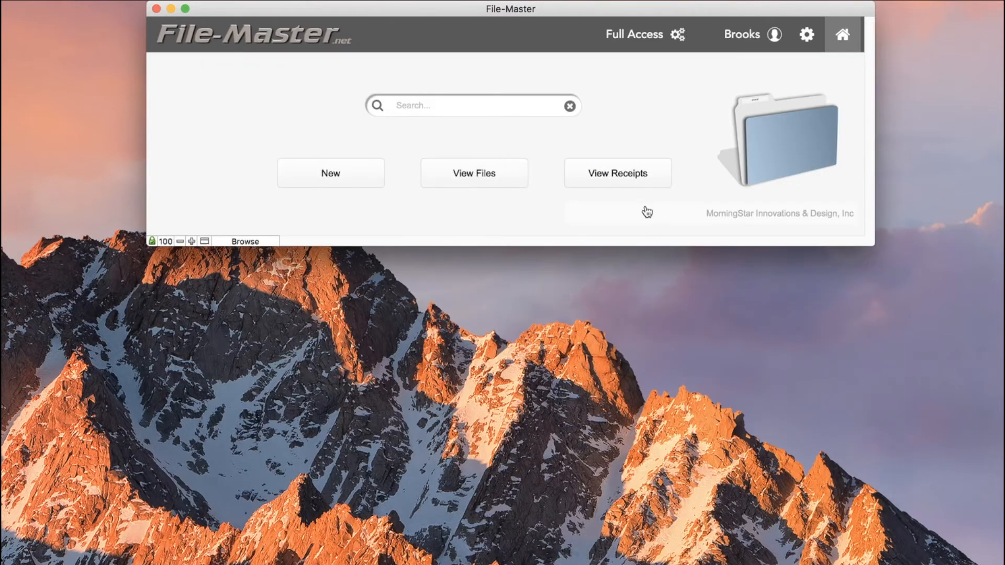
click(632, 178)
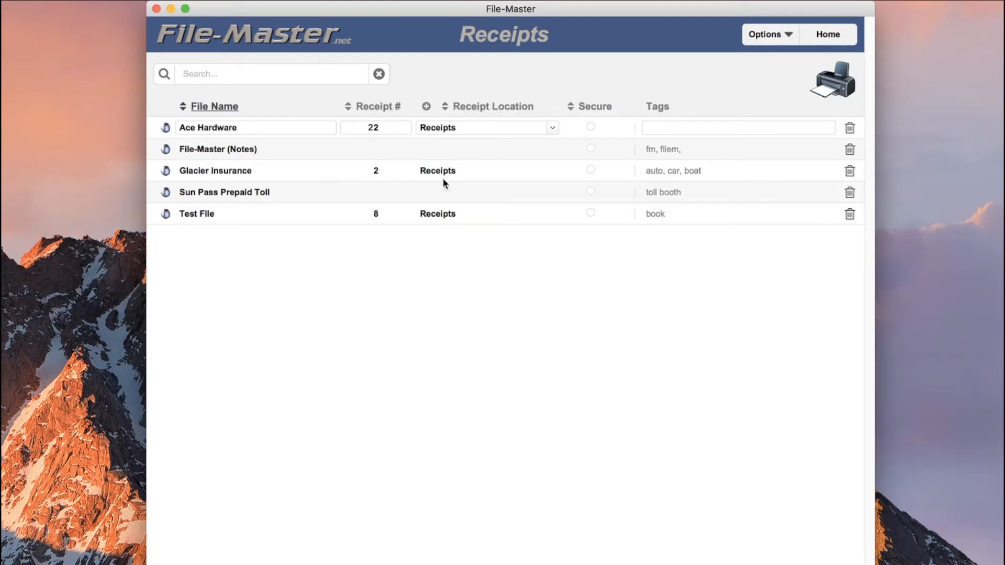
click(829, 35)
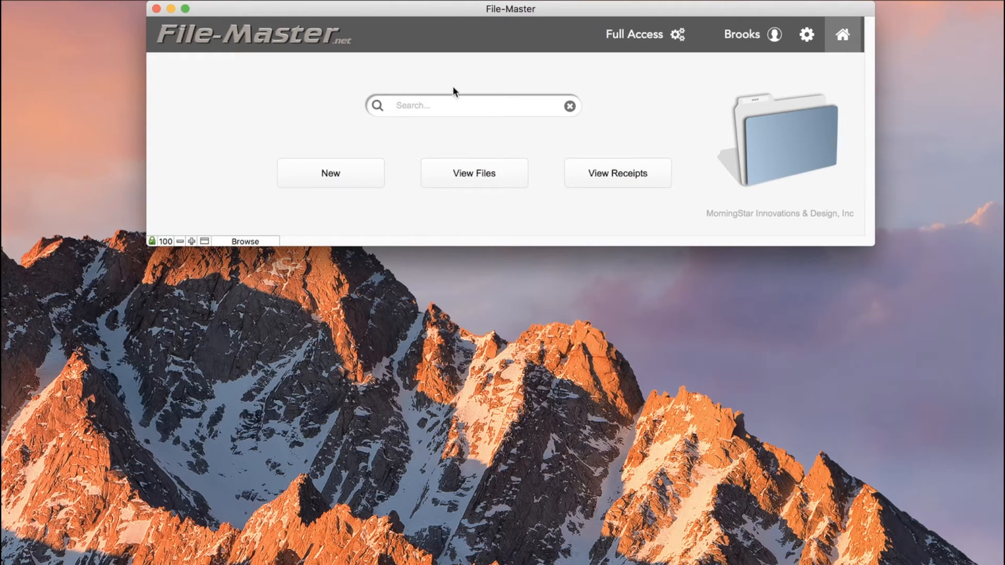
Search for 'glacier', then go back Home
text(glacier)
key(Return)
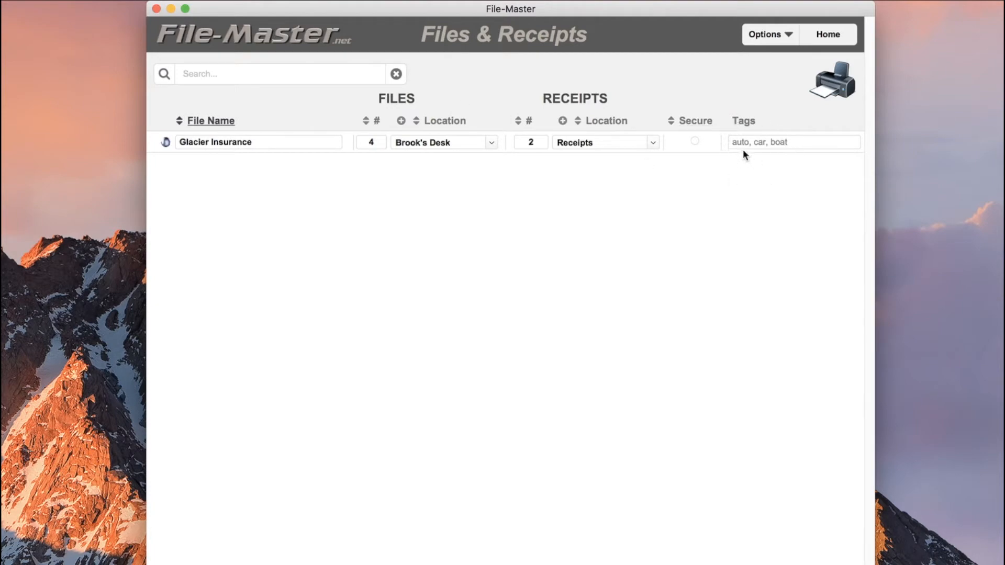
click(827, 36)
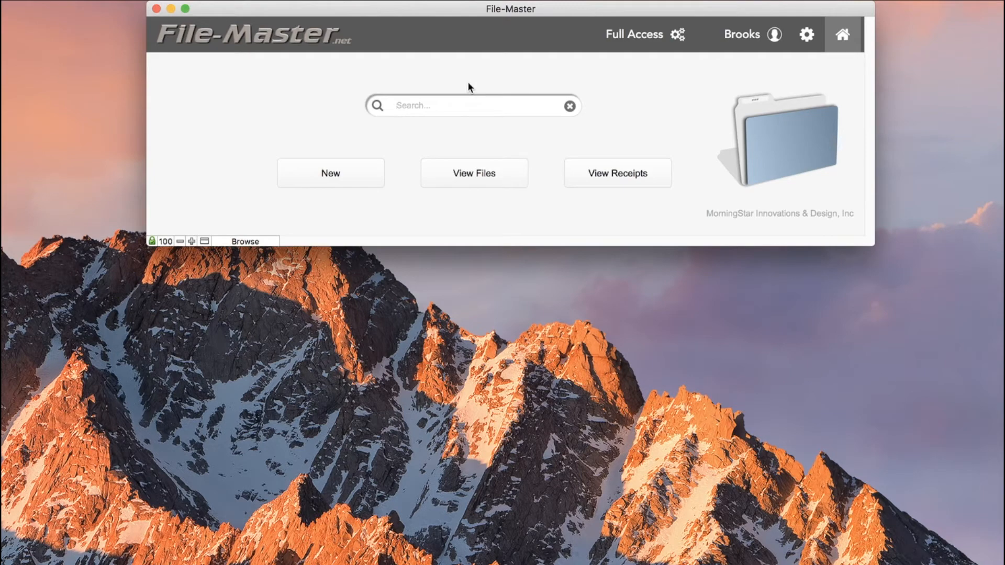
Search for the 'boat' tag and open the Glacier Insurance record from the results
text(boat)
key(Return)
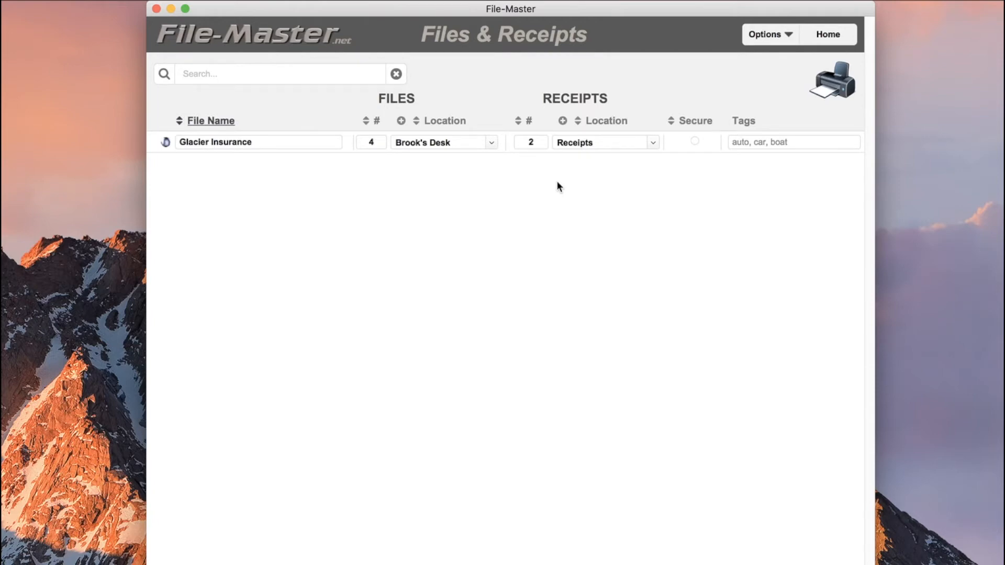
click(819, 42)
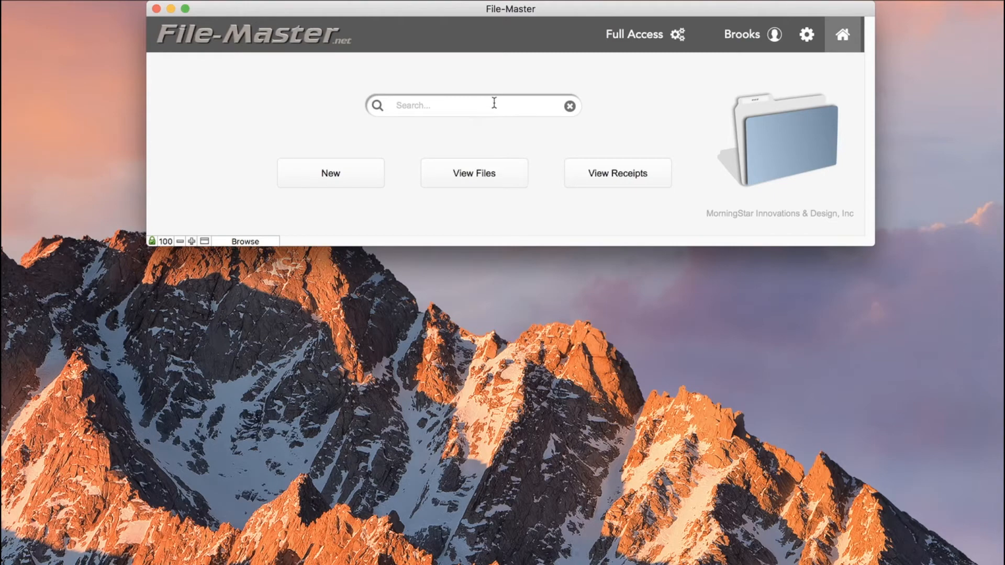
text(boat)
key(Return)
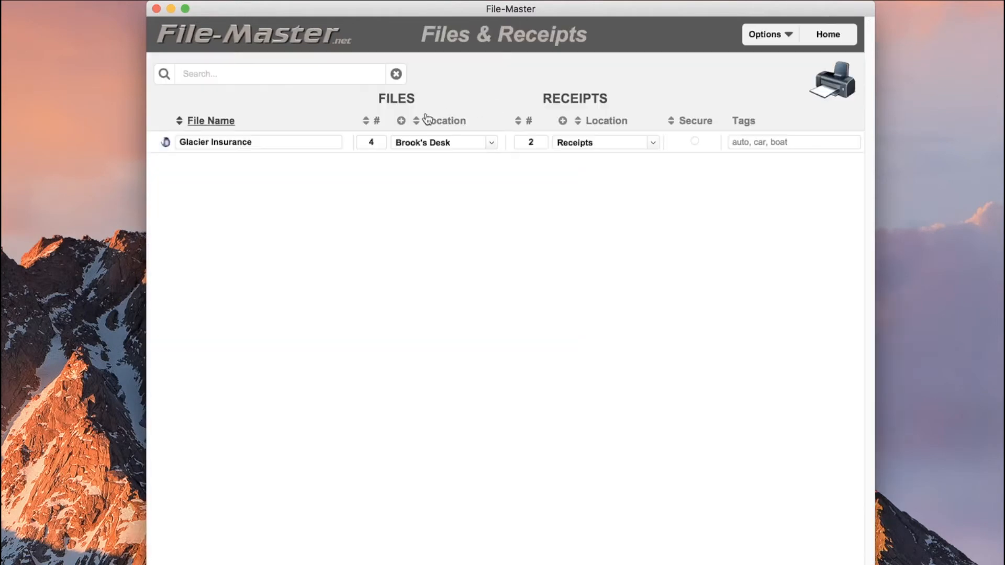
click(167, 141)
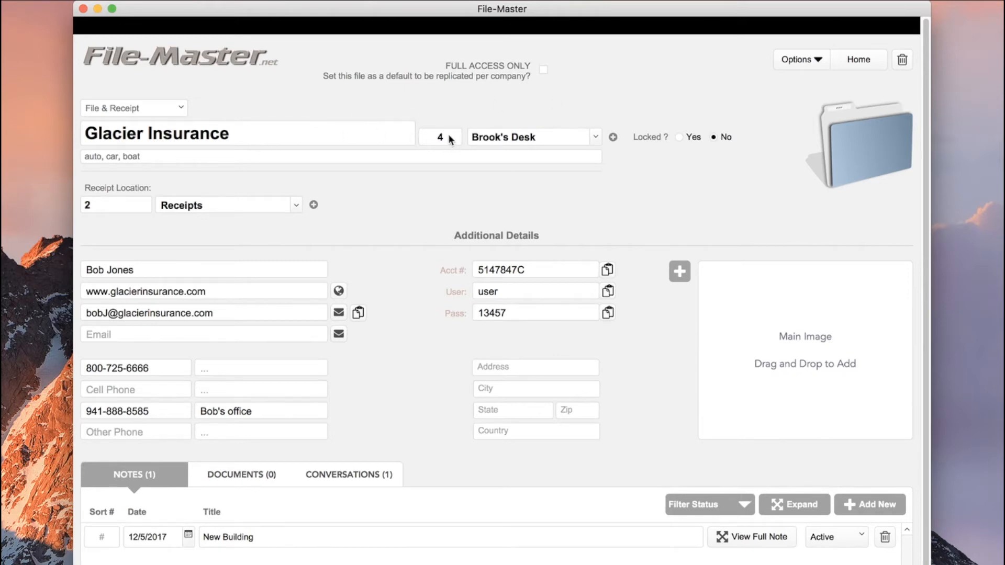
Add 'Tall File Cabinet' as a new file location
click(595, 139)
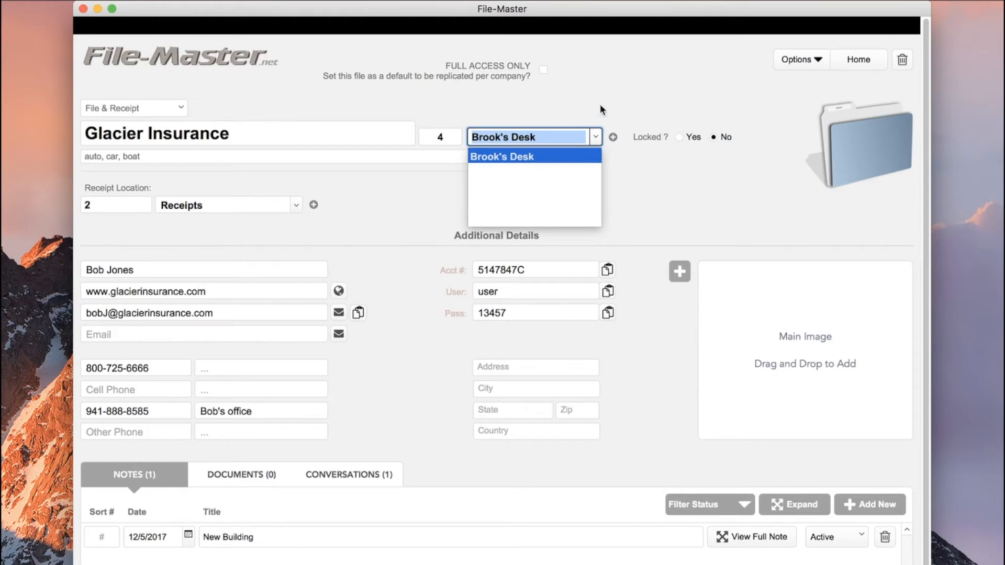
click(614, 82)
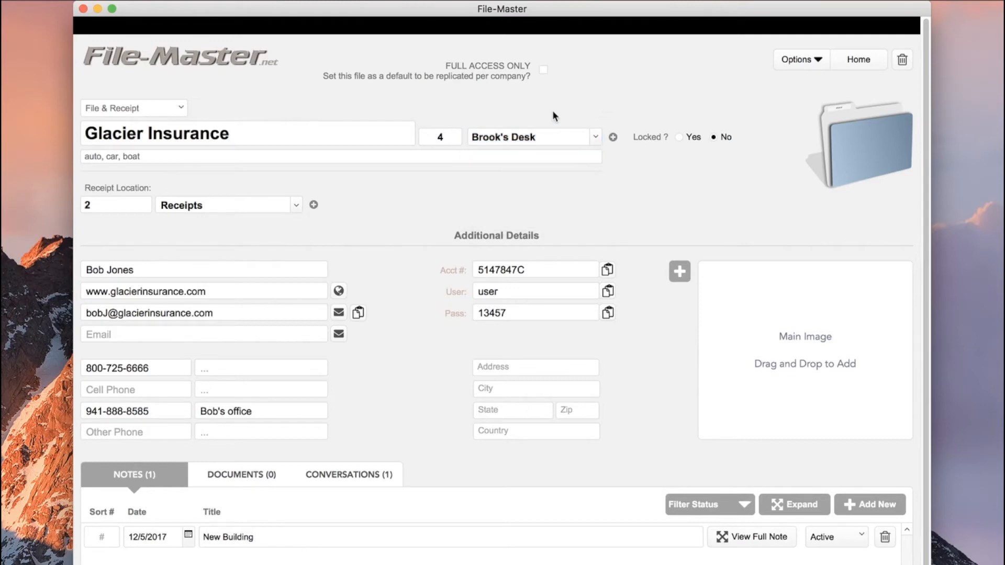
click(613, 137)
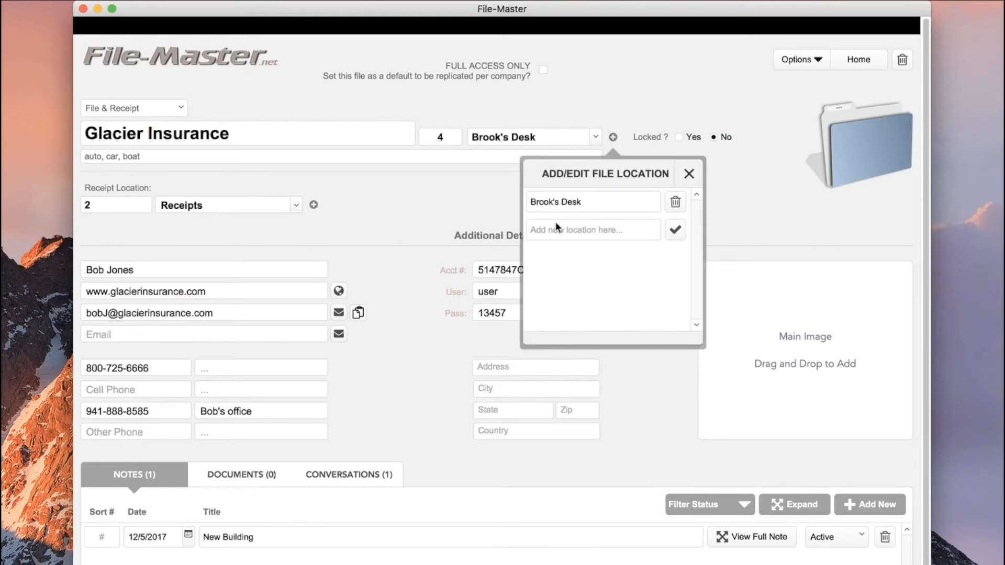
click(578, 231)
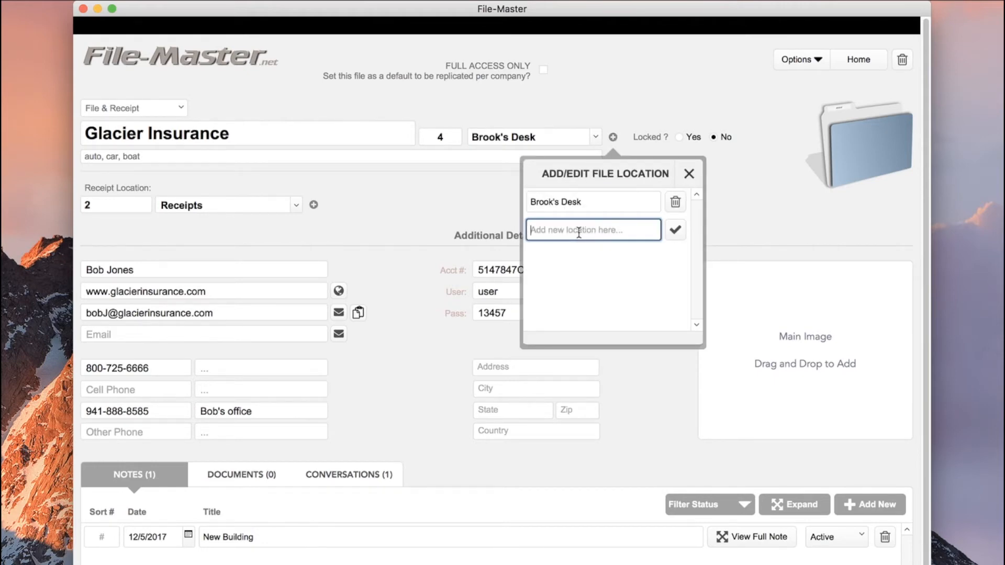
text(Tall File Cabinet)
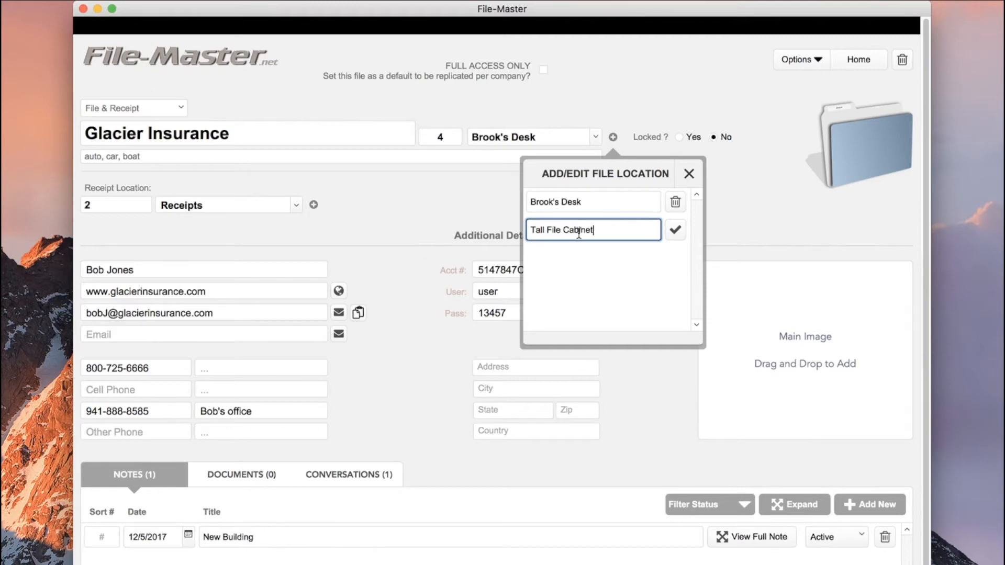
click(676, 231)
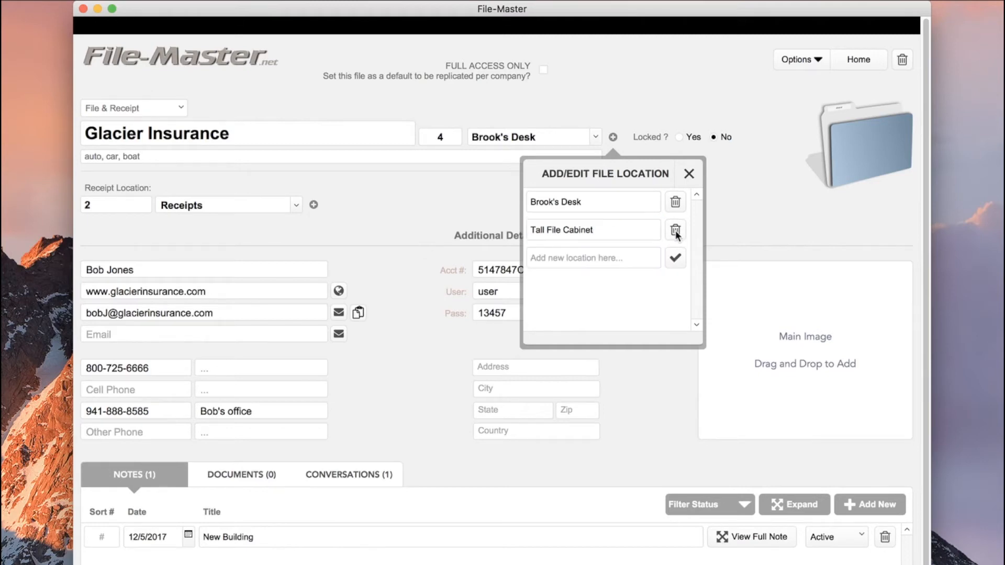
click(689, 174)
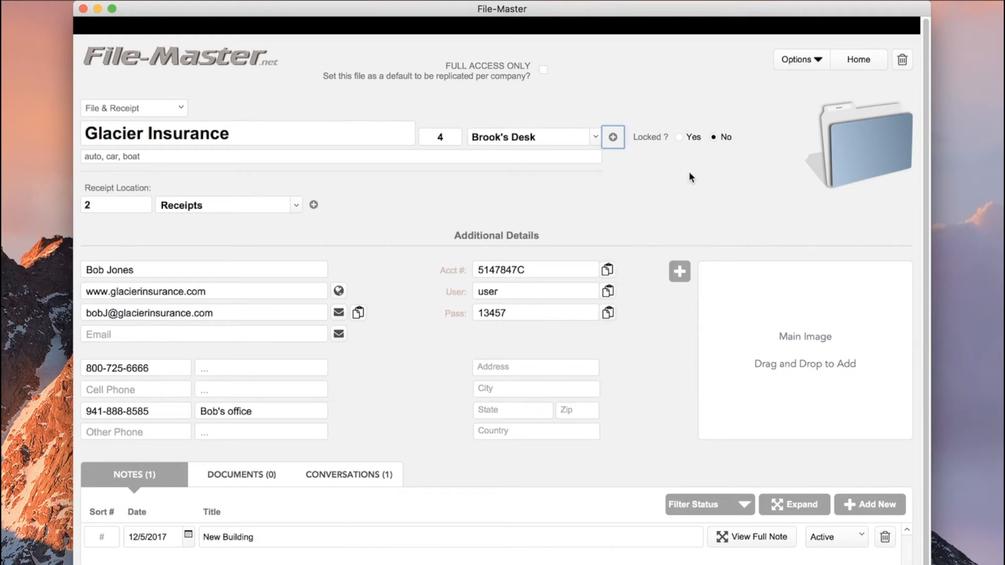
Keep the file at Brook's Desk and delete the Tall File Cabinet location
click(594, 136)
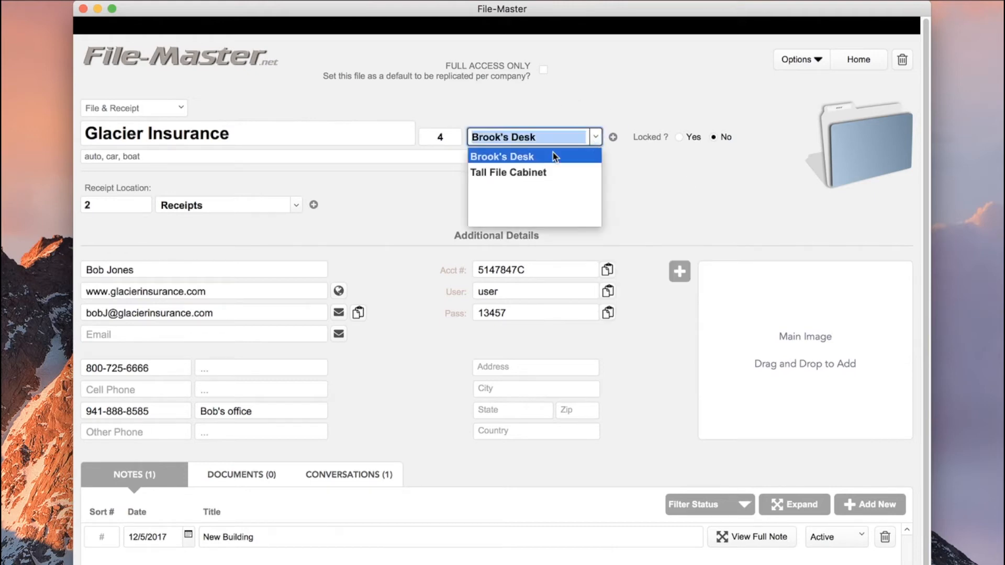
click(510, 173)
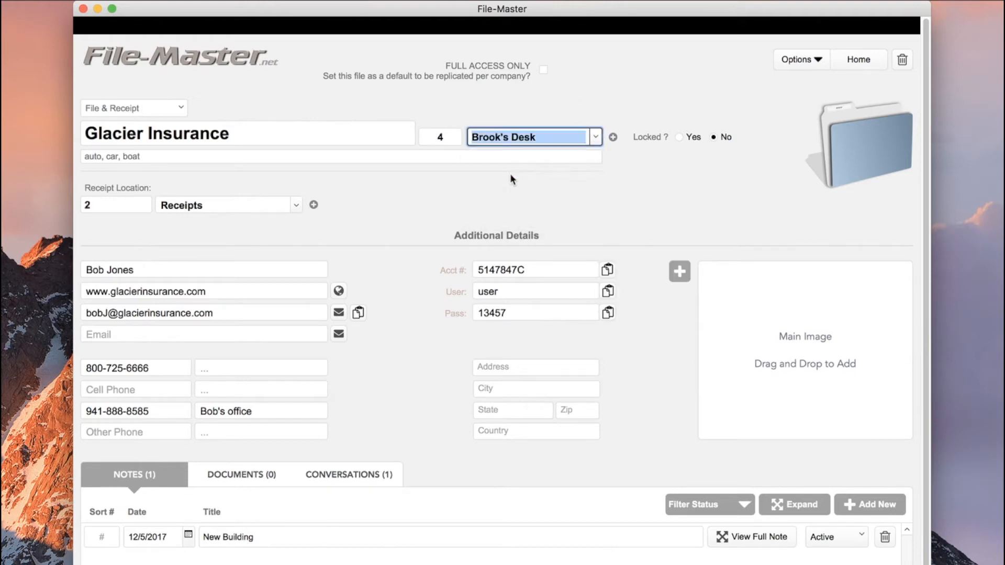
click(595, 136)
click(539, 155)
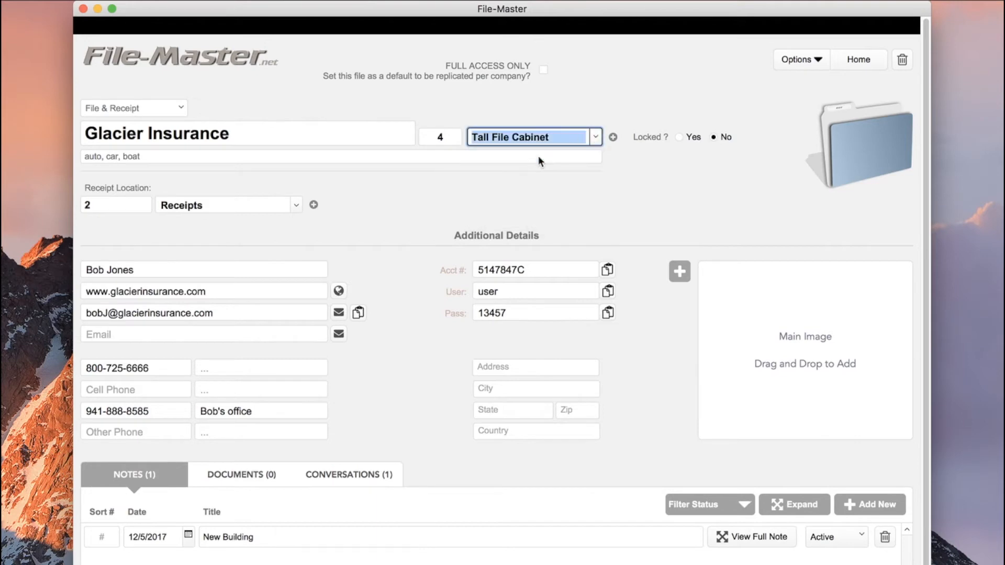
click(613, 137)
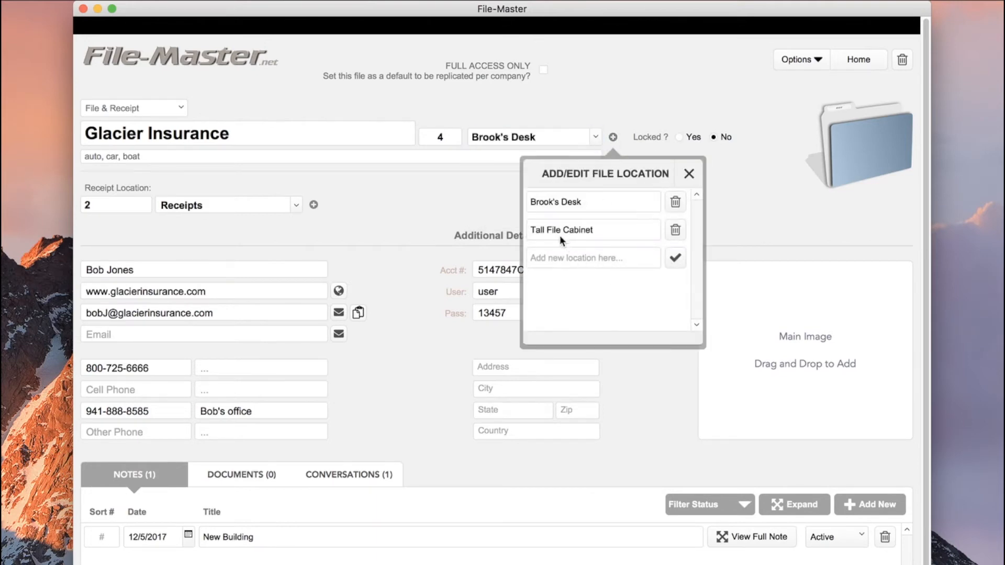
click(675, 230)
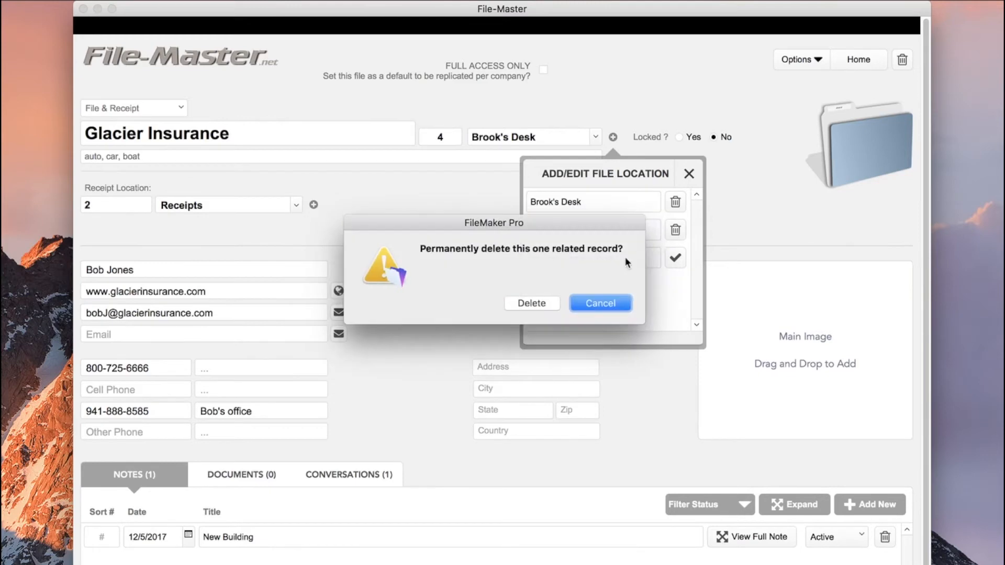
click(539, 304)
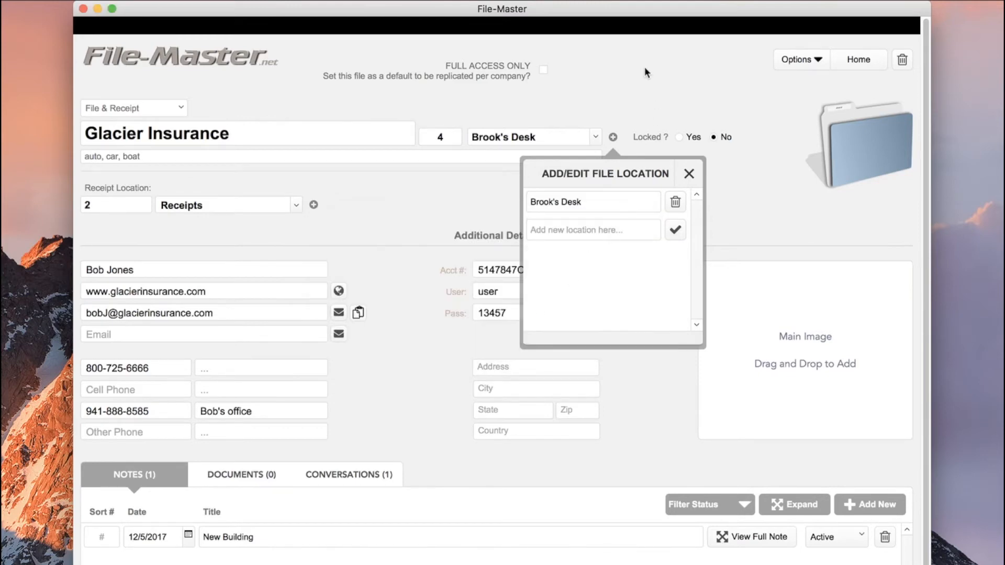
click(689, 175)
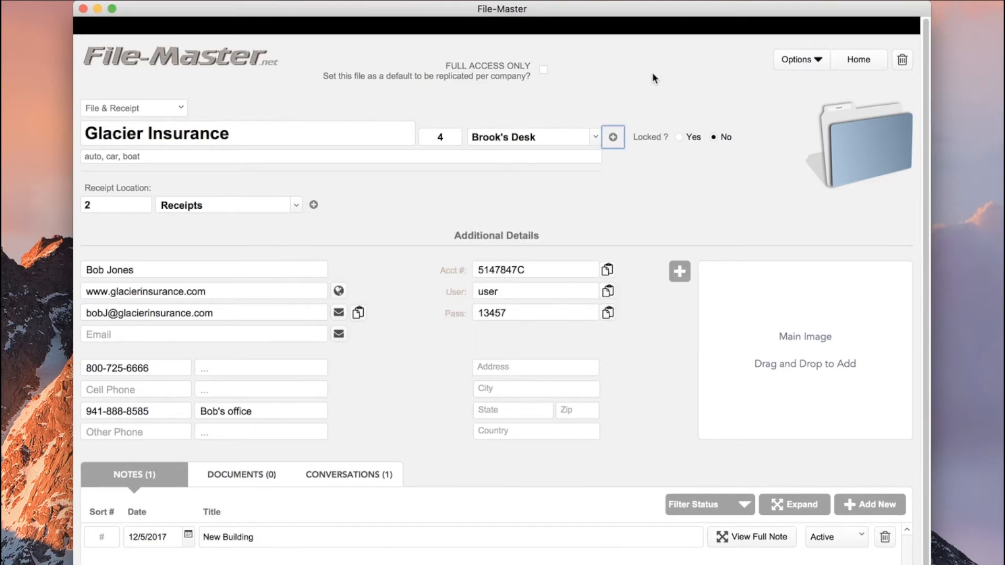
click(293, 203)
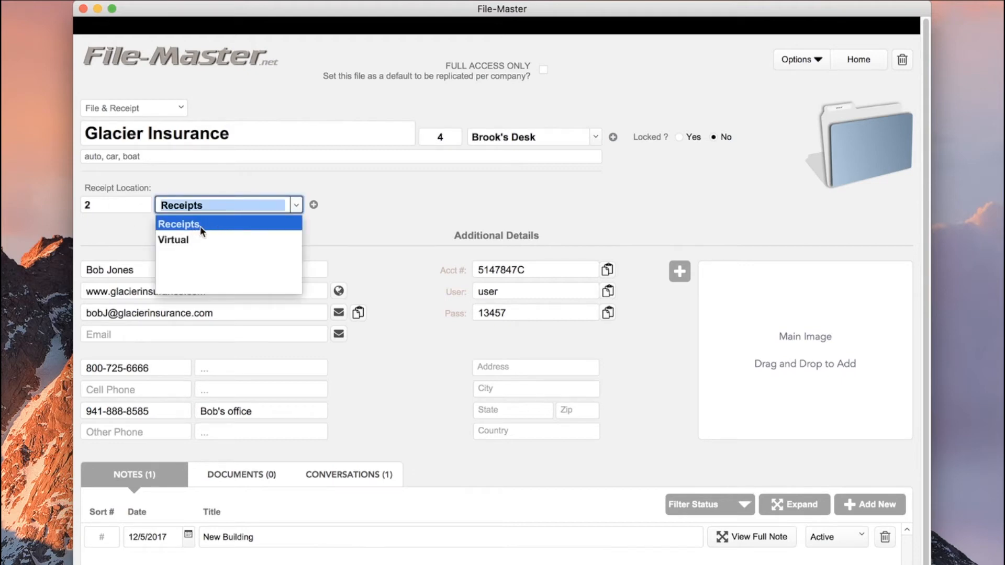
click(200, 226)
click(312, 206)
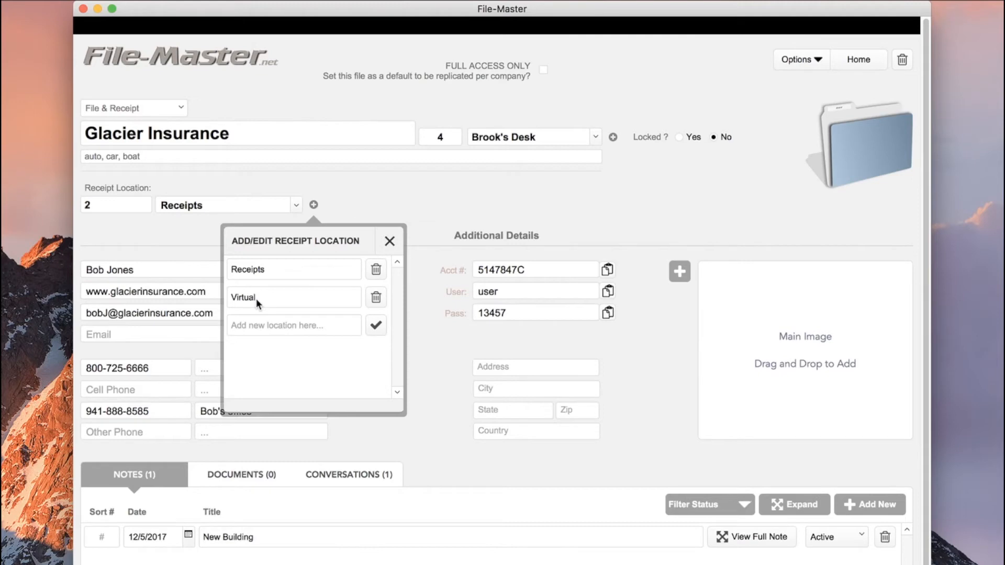
click(390, 241)
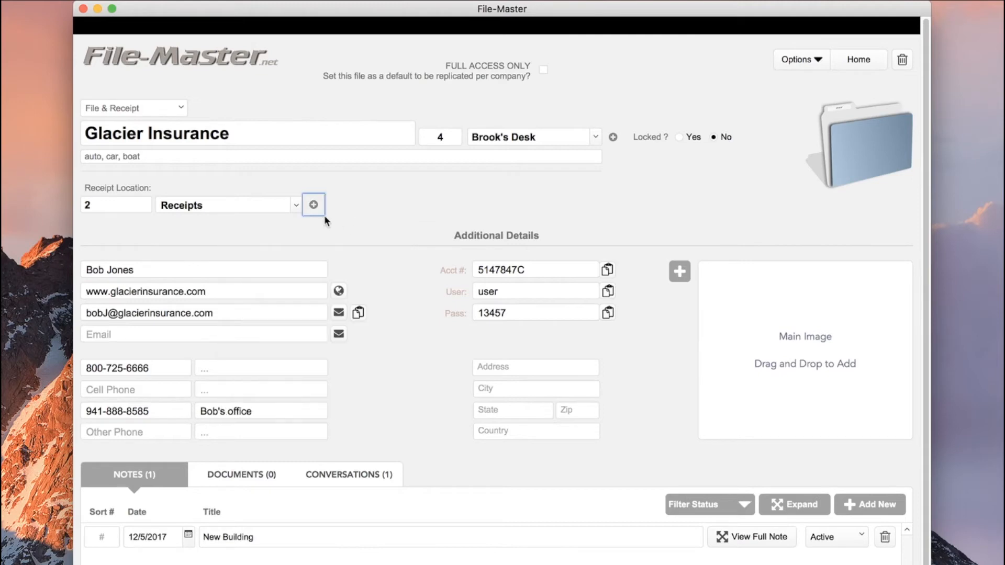
click(296, 204)
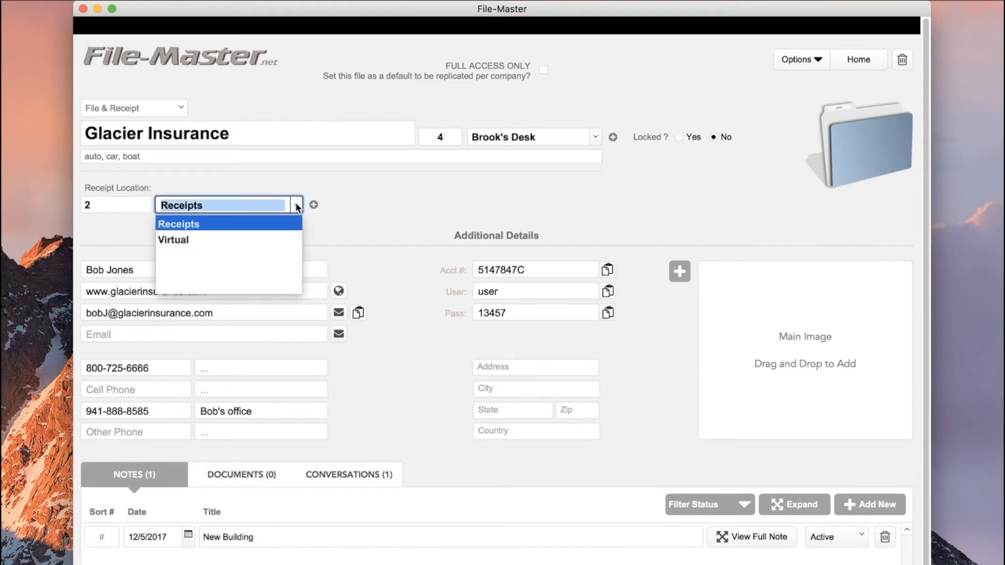
click(202, 240)
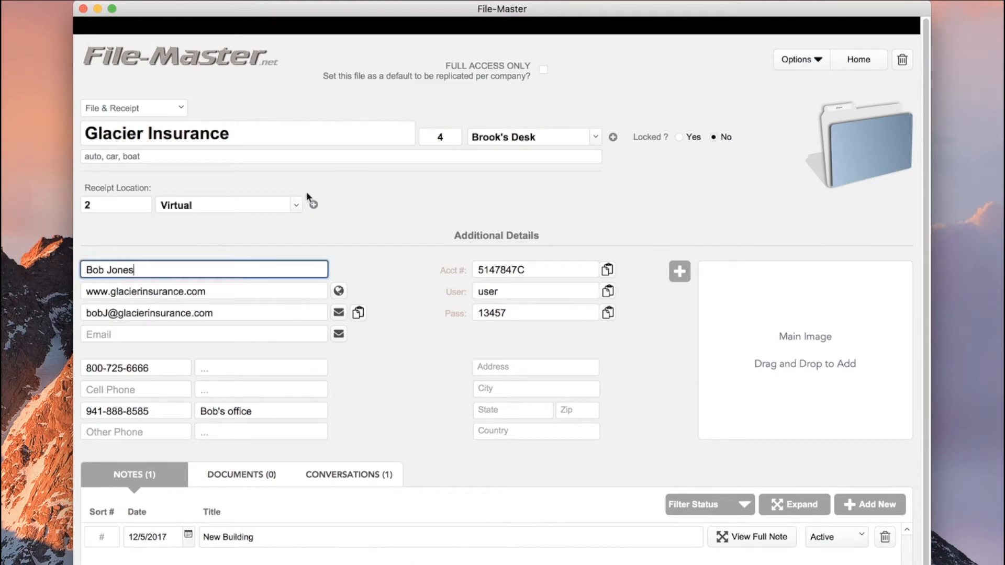
click(235, 206)
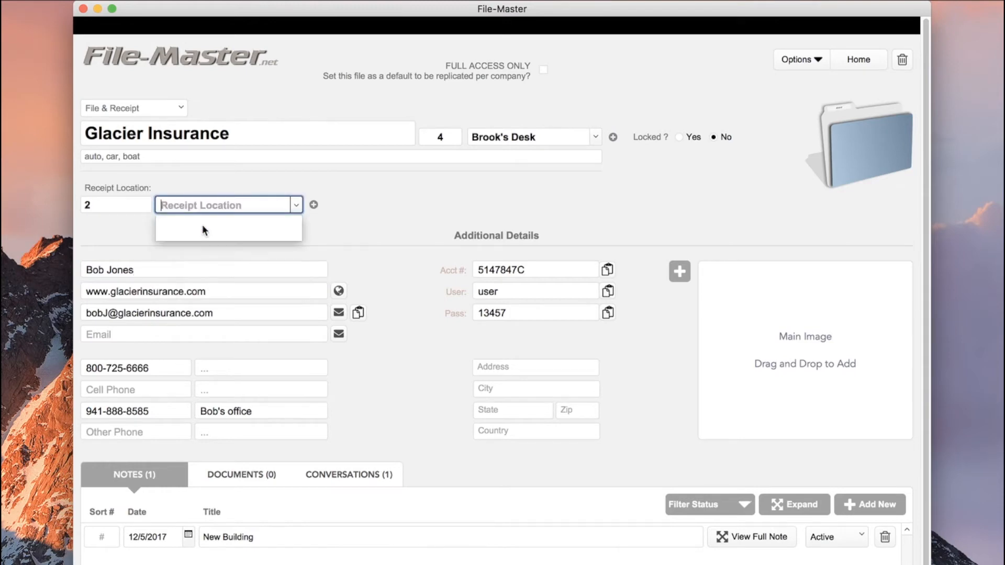
click(202, 224)
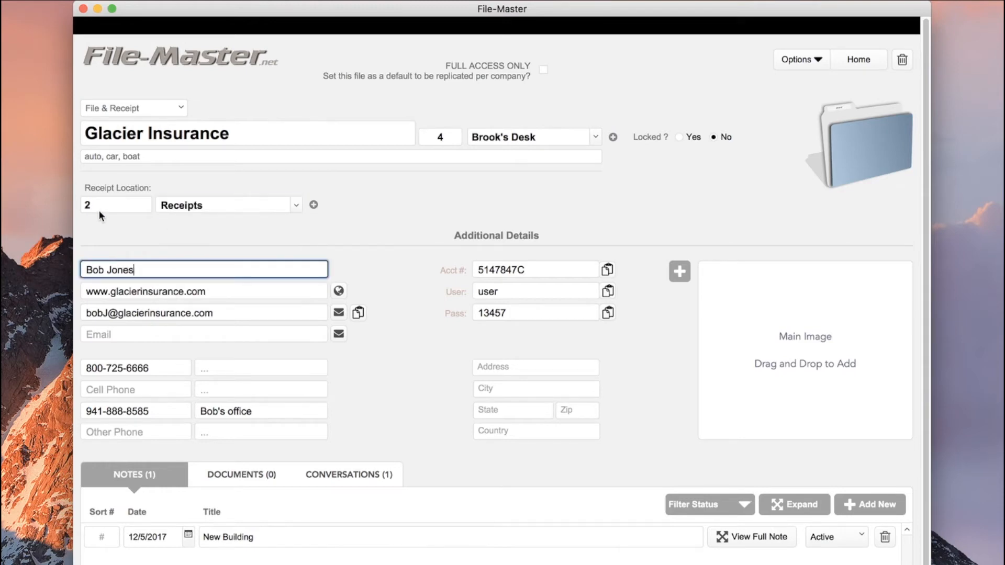
click(424, 209)
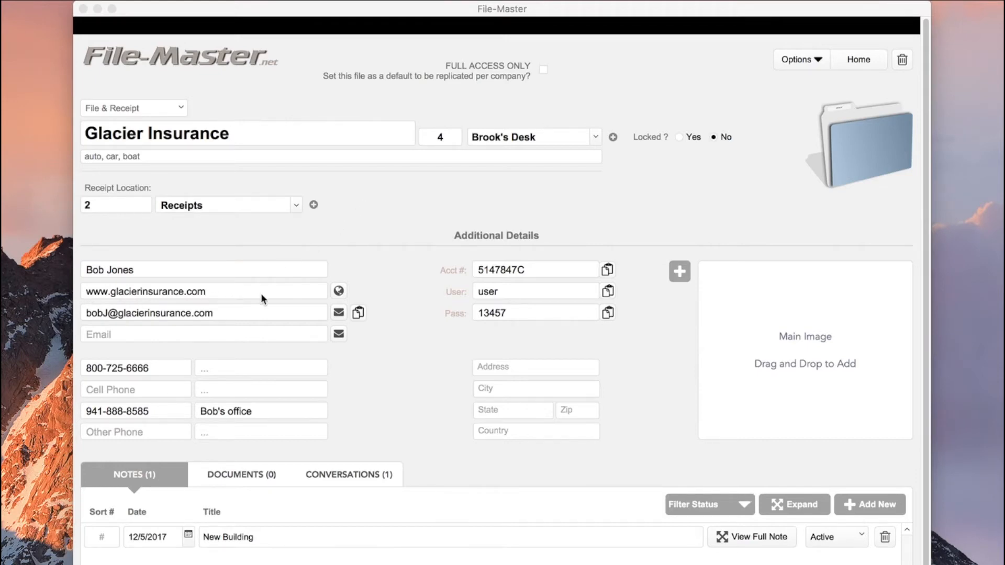
click(340, 292)
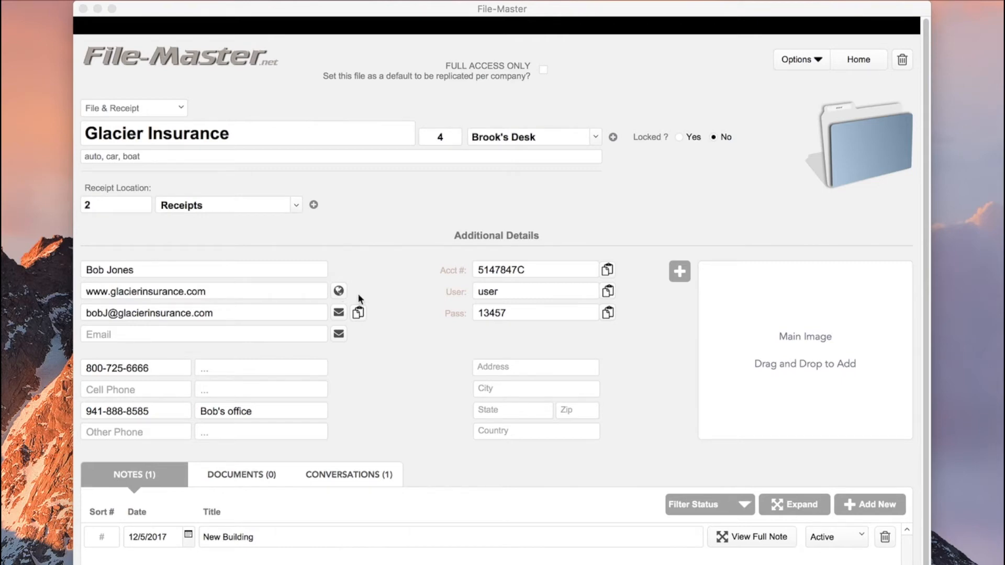
Paste wwww.ez-level.com over the website field and open it in the browser to verify
click(220, 291)
click(220, 291)
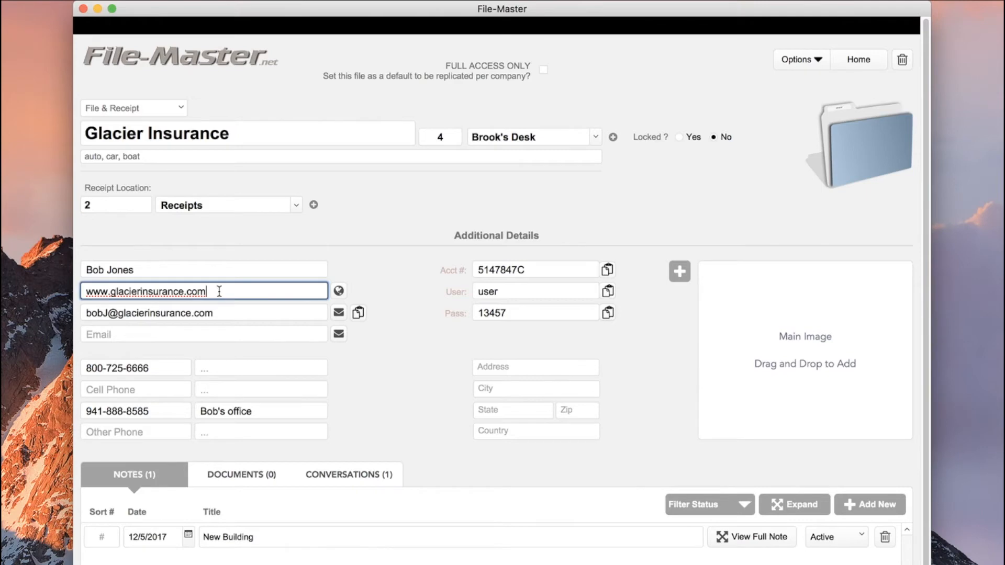
drag(220, 290, 84, 291)
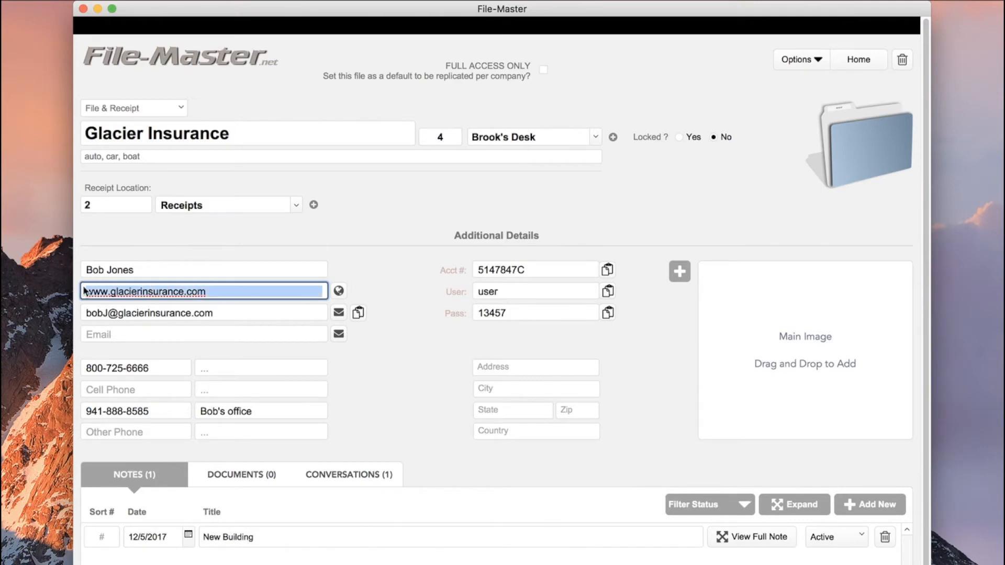
text(www.ez-level.com)
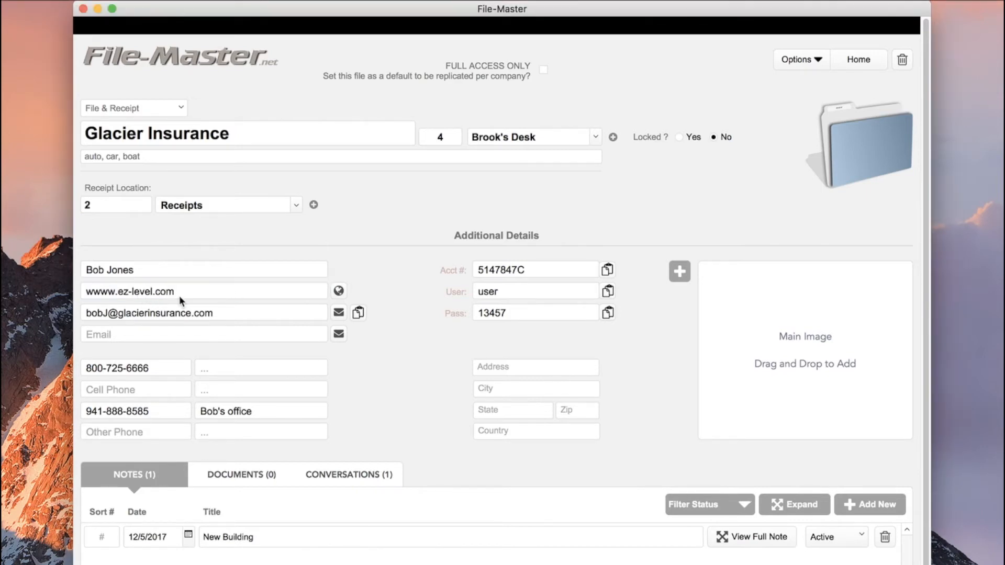
click(339, 291)
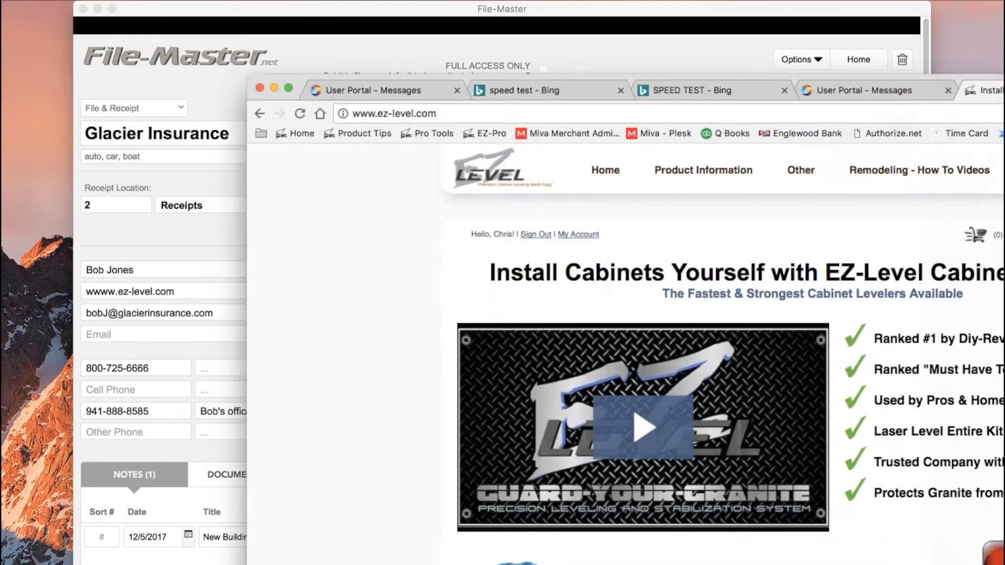
drag(1004, 89, 1004, 246)
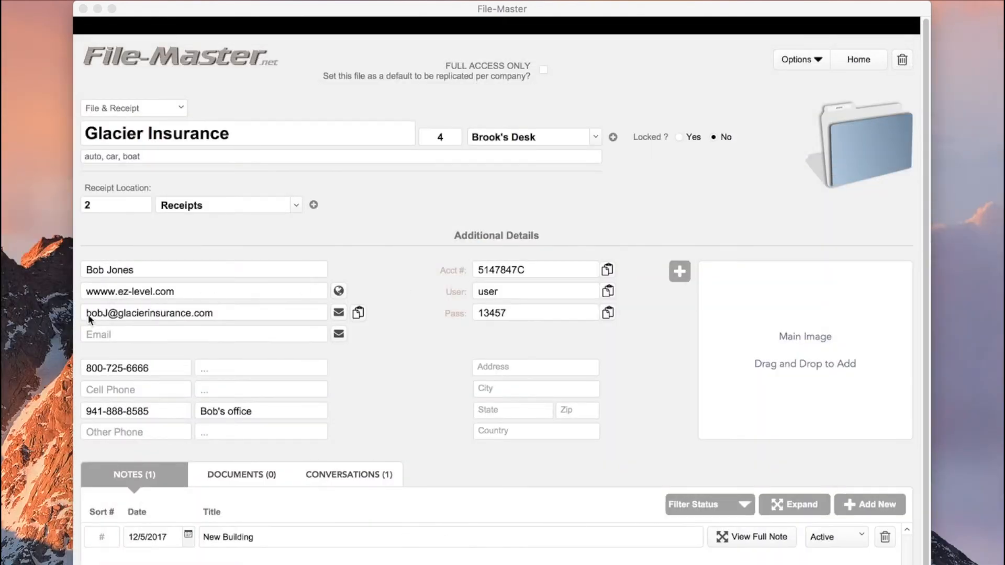
click(339, 313)
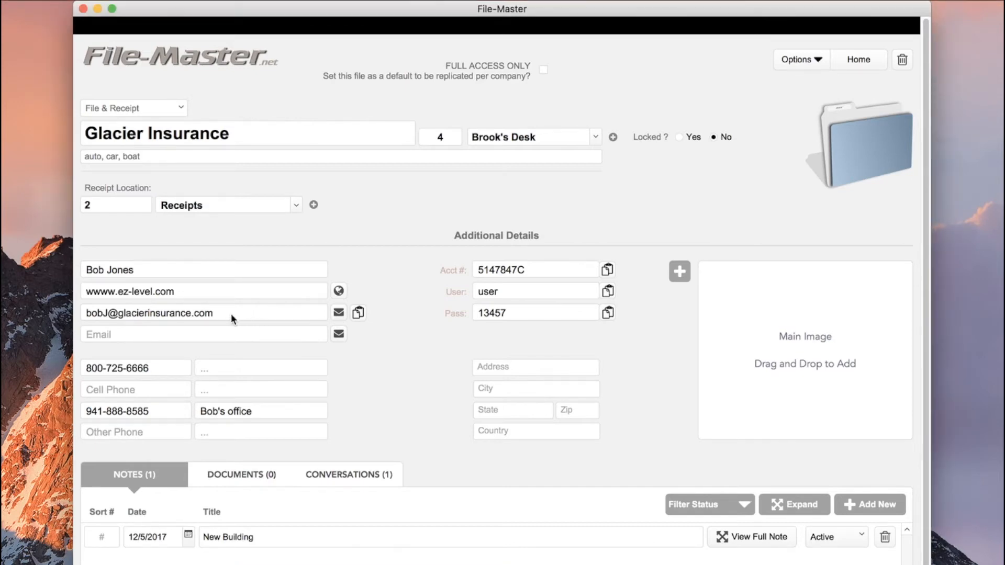
click(358, 312)
key(super+c)
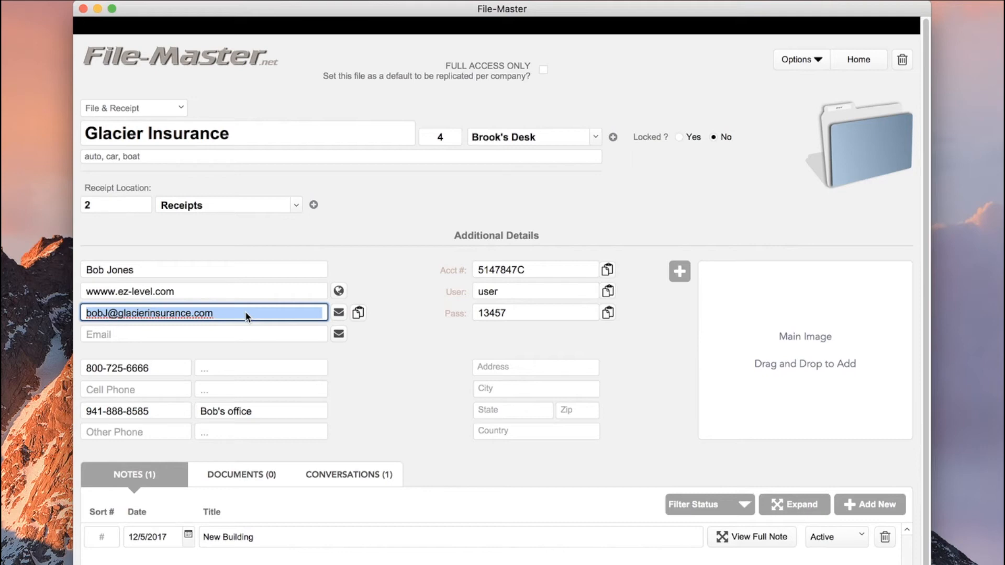
click(239, 334)
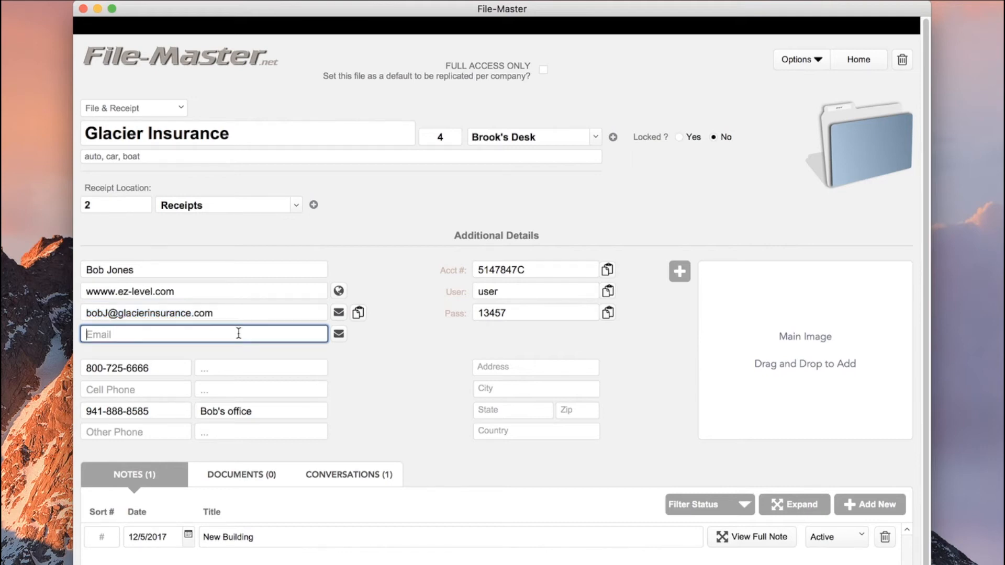
key(super+v)
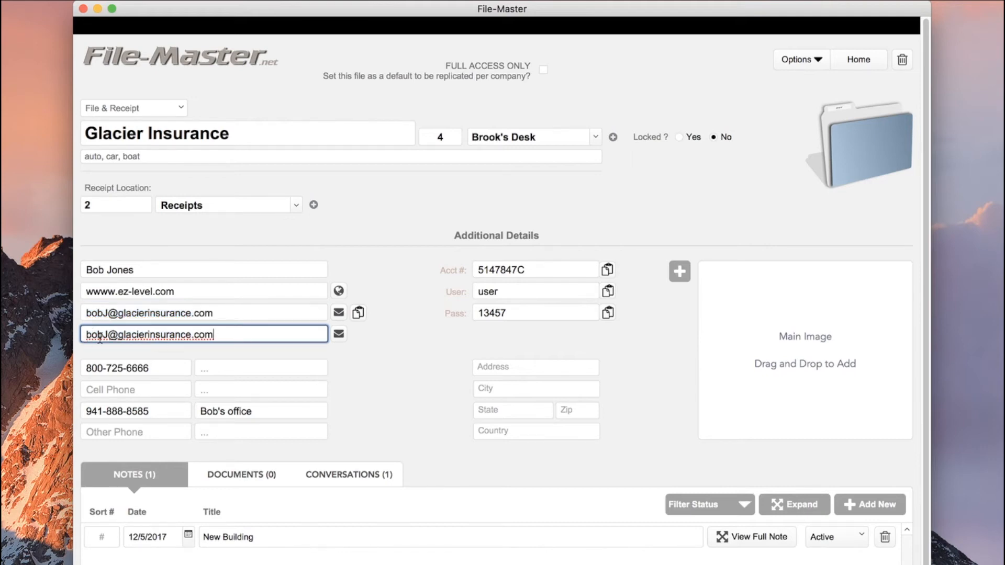
drag(218, 337, 74, 335)
key(BackSpace)
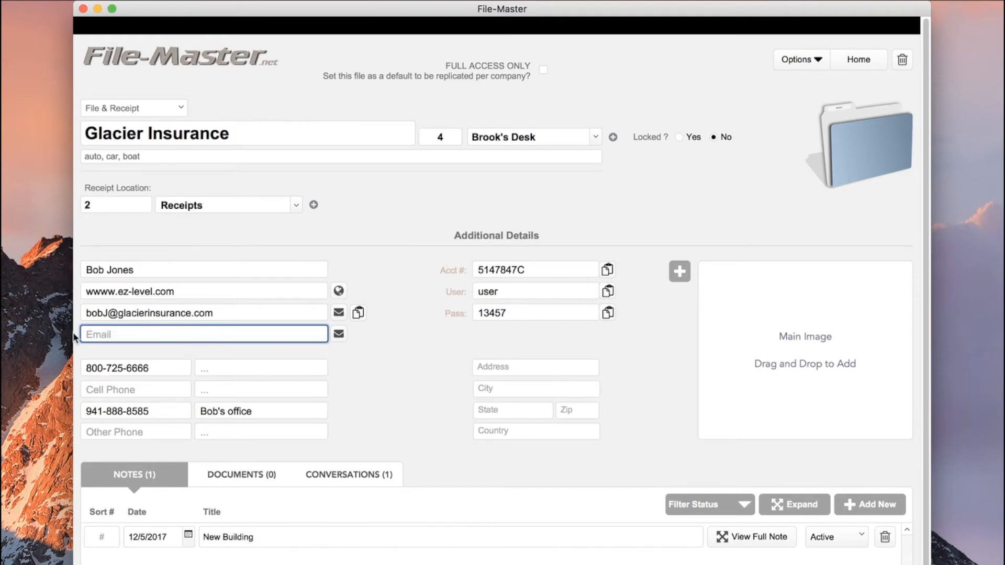
click(377, 354)
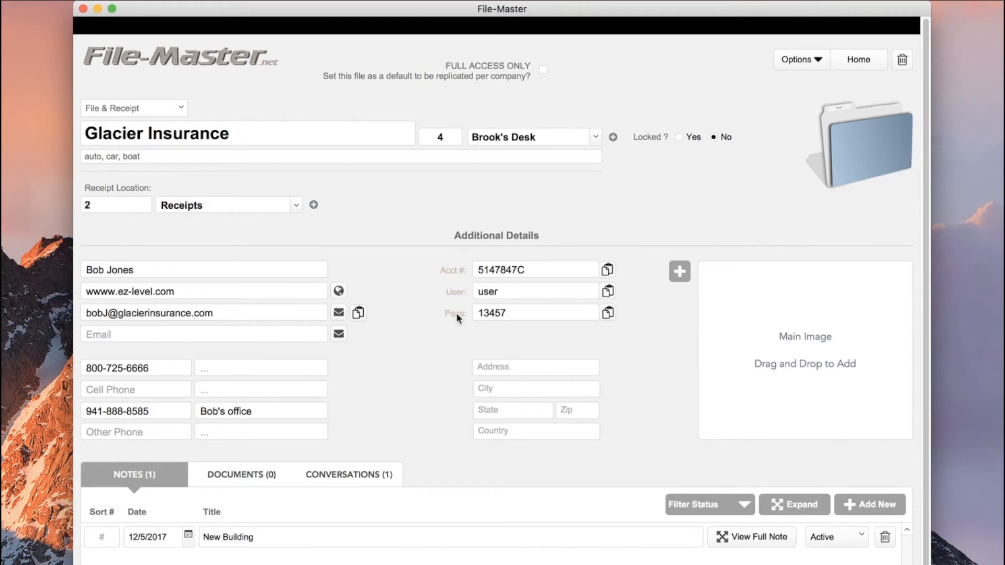
click(605, 269)
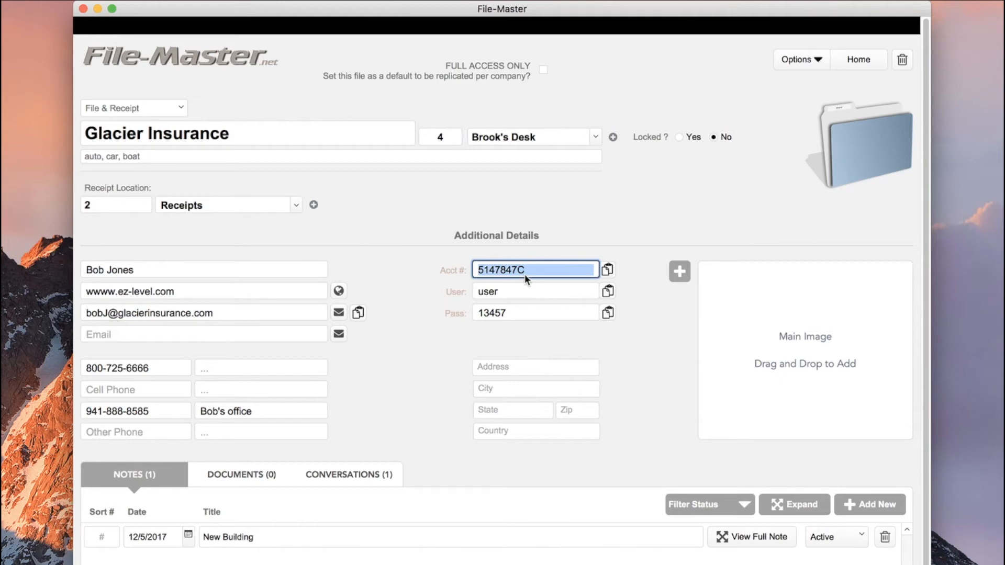
click(516, 366)
key(super+v)
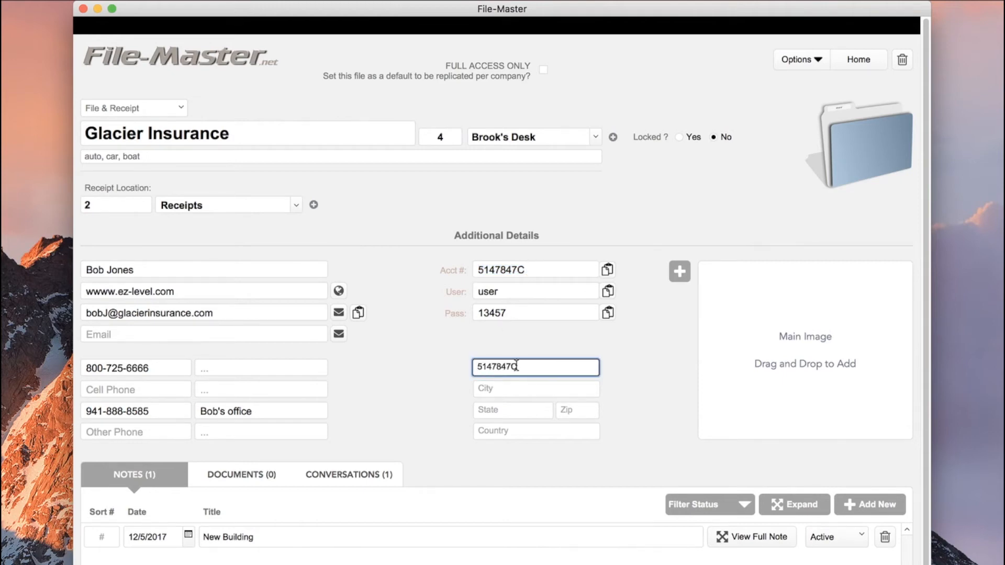
drag(516, 366, 448, 361)
key(BackSpace)
click(558, 340)
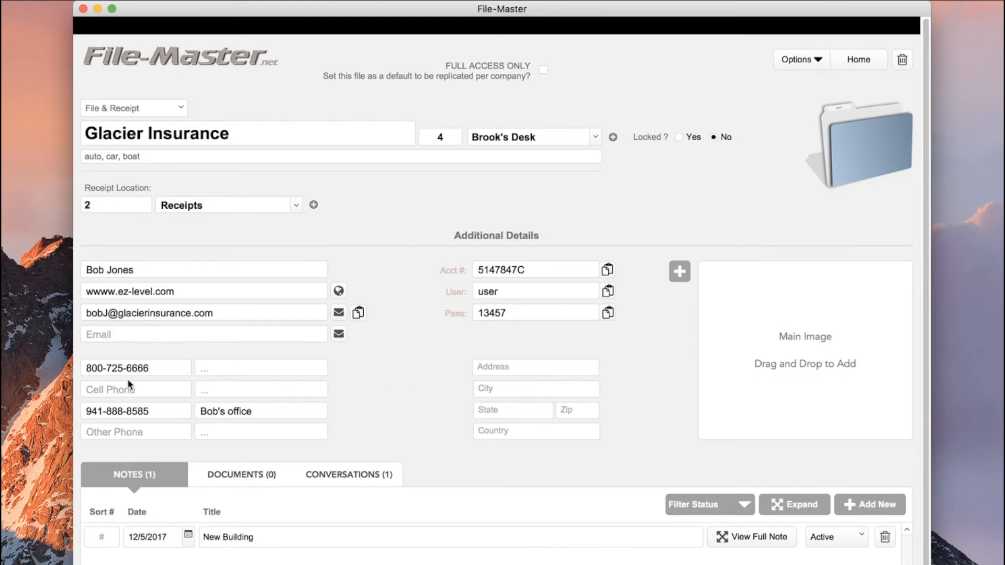
click(255, 365)
click(260, 387)
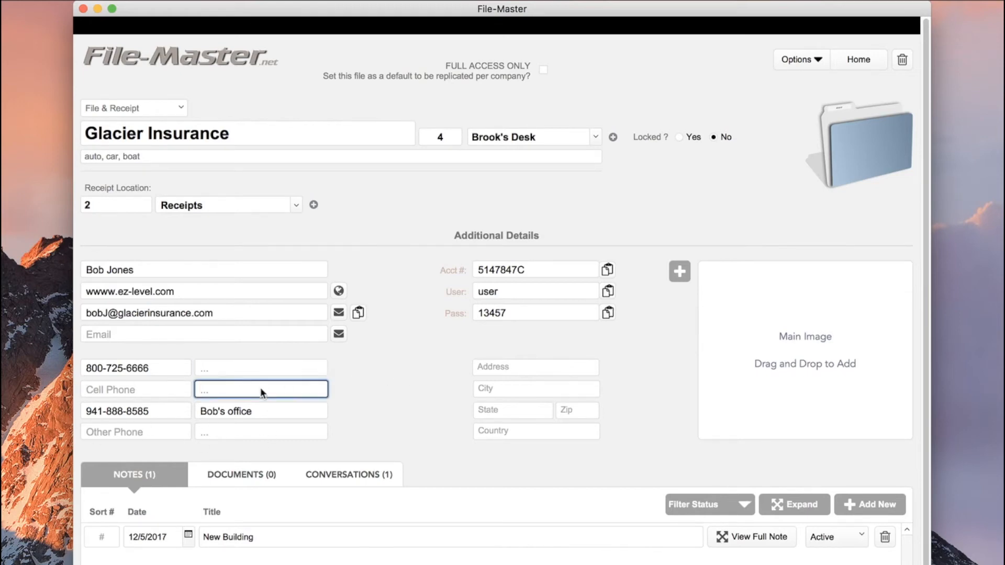
click(259, 410)
click(254, 432)
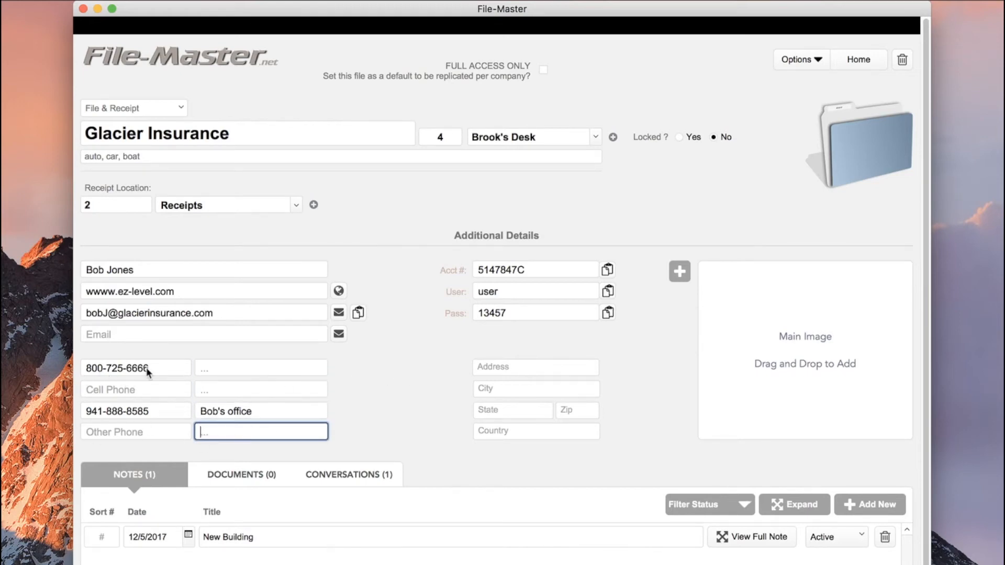
click(217, 368)
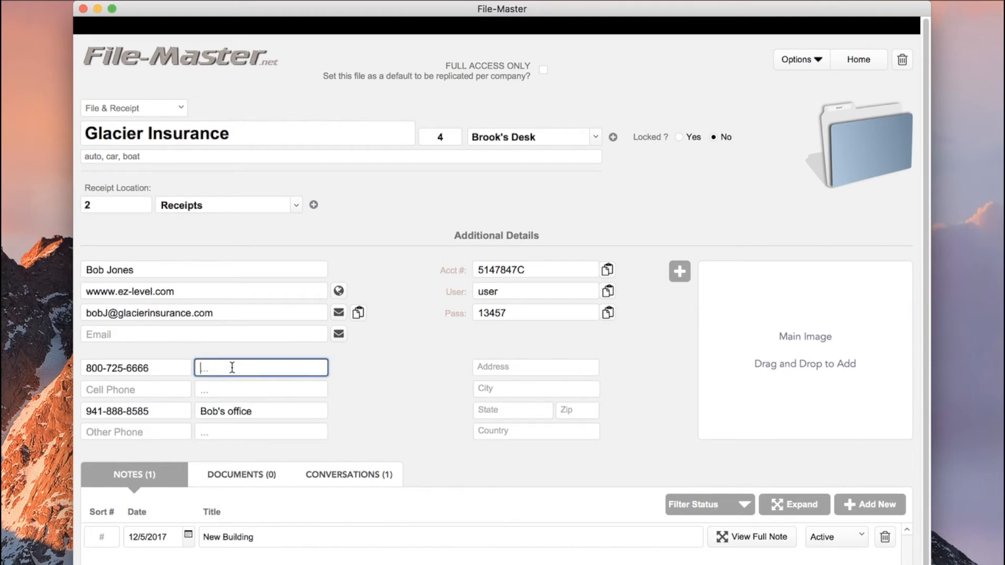
text(...2 Cust Service)
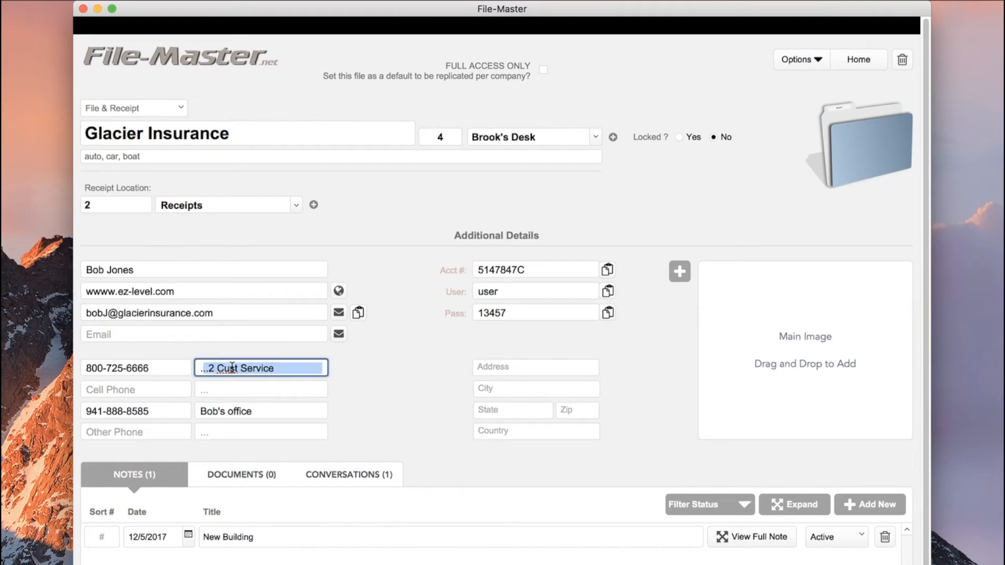
click(363, 410)
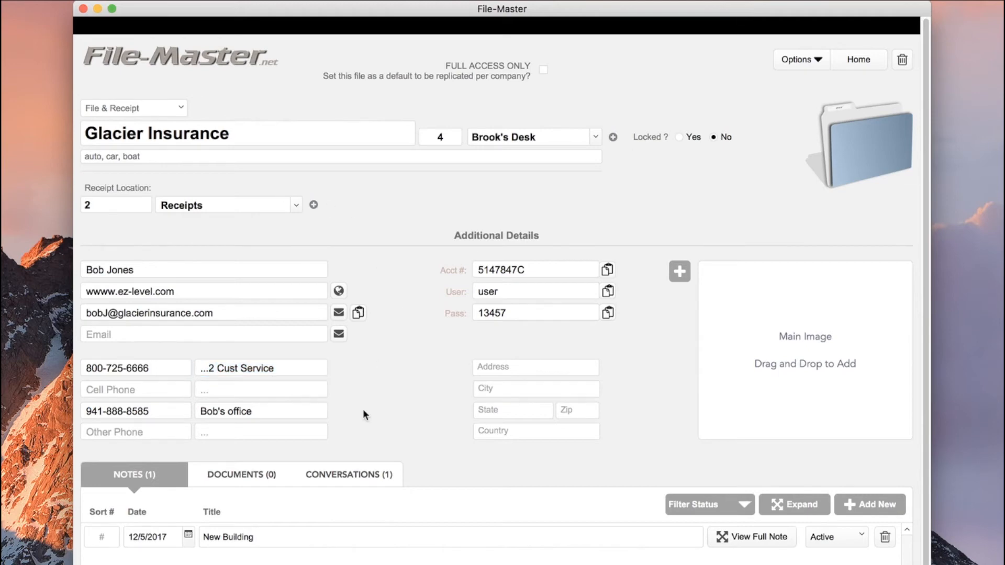
click(294, 366)
key(BackSpace)
key(BackSpace)
key(BackSpace)
key(BackSpace)
key(BackSpace)
key(BackSpace)
key(BackSpace)
key(BackSpace)
key(BackSpace)
key(BackSpace)
key(BackSpace)
key(BackSpace)
key(BackSpace)
key(BackSpace)
key(BackSpace)
key(BackSpace)
key(BackSpace)
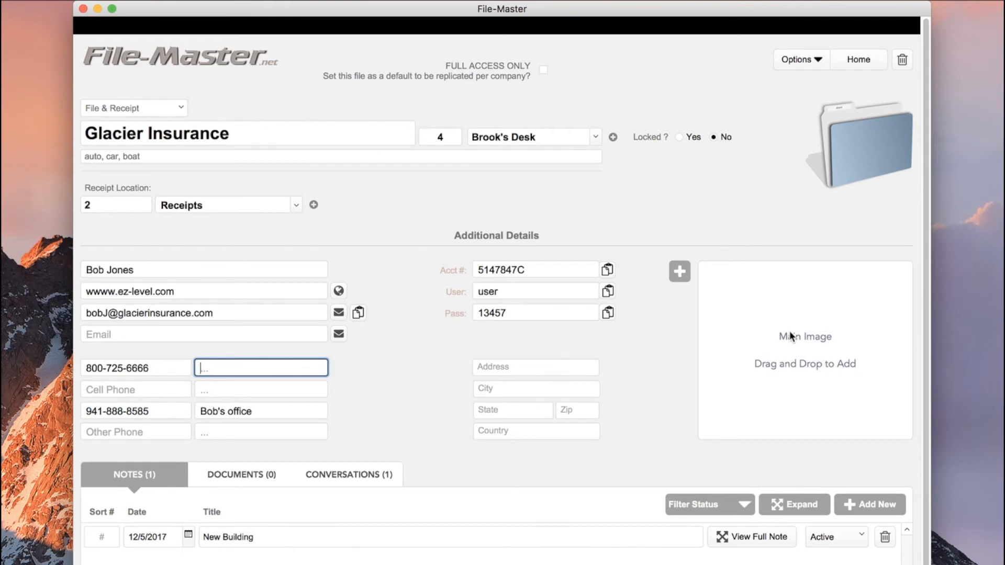
Search the records for 'vitam' from the home screen
click(858, 59)
drag(503, 7, 574, 8)
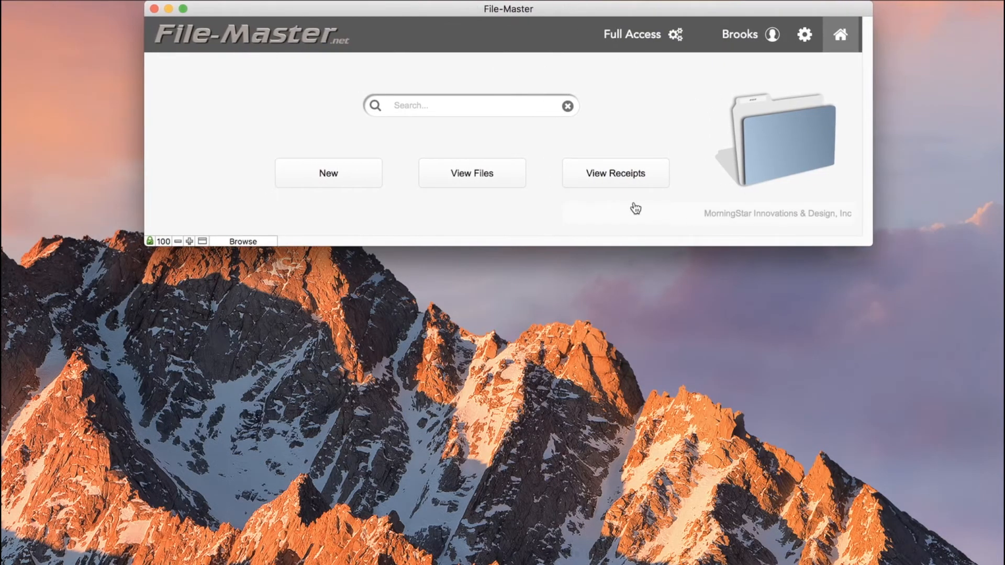
click(464, 103)
text(vitam)
key(Return)
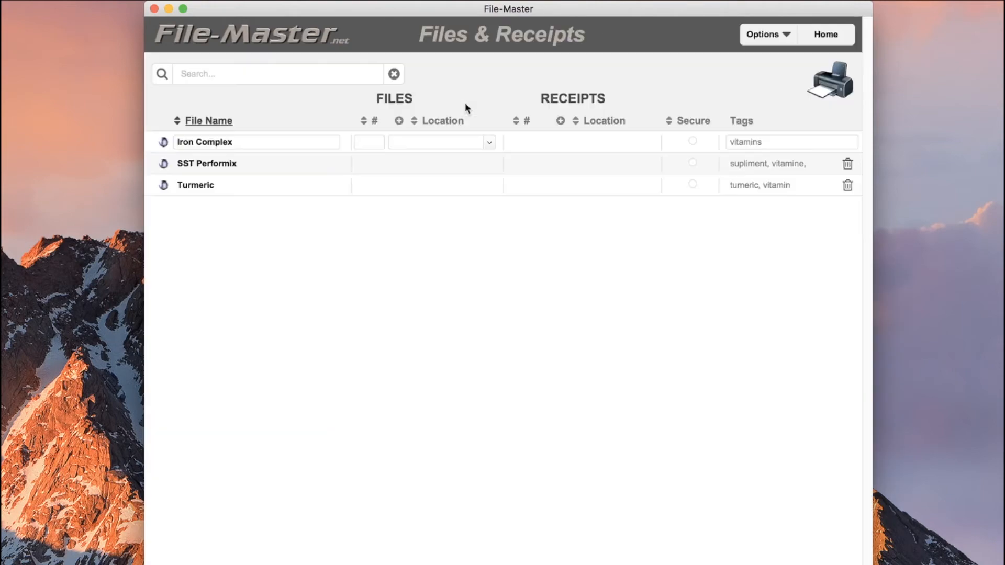
Open the SST Performix record and launch its saved product web page
click(165, 165)
click(164, 165)
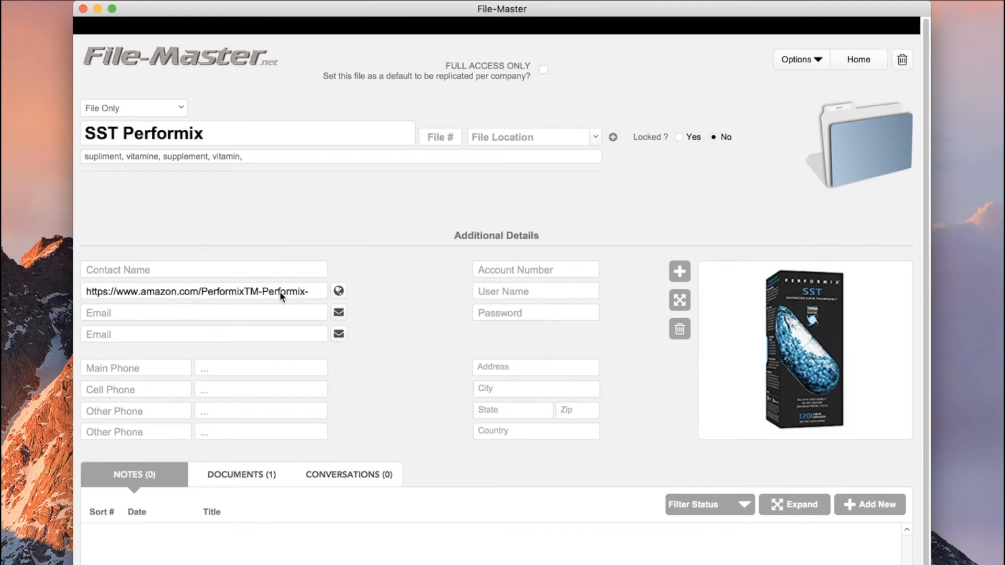
click(338, 291)
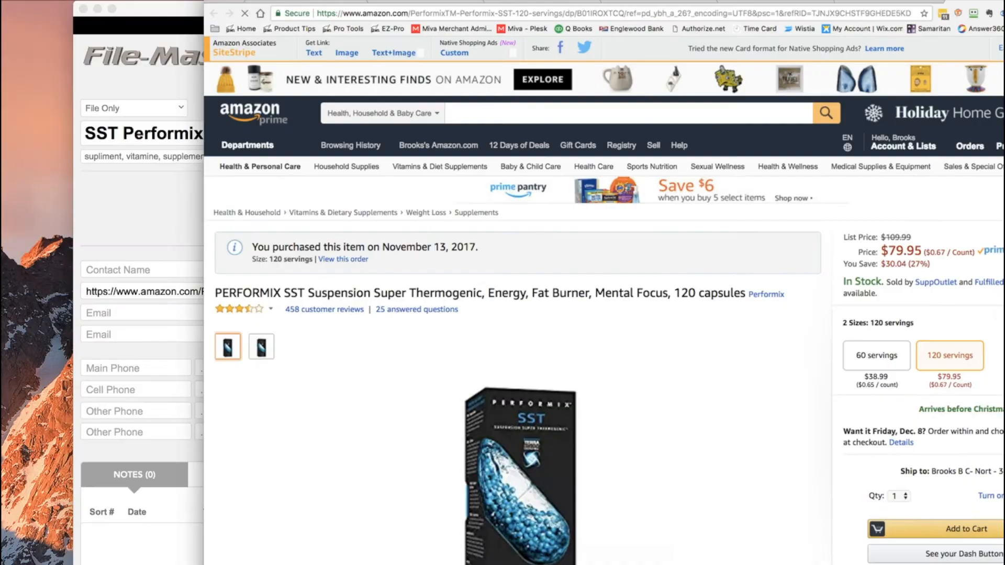
Scroll the Amazon PERFORMIX SST listing, then move the Chrome window onto another display
drag(1002, 2, 1003, 51)
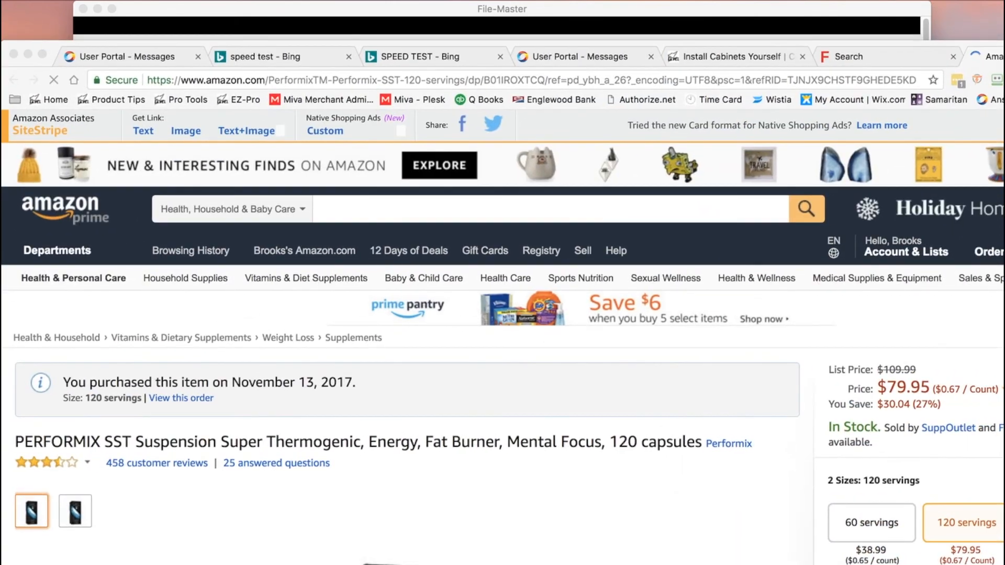
scroll(856, 411, down, 8)
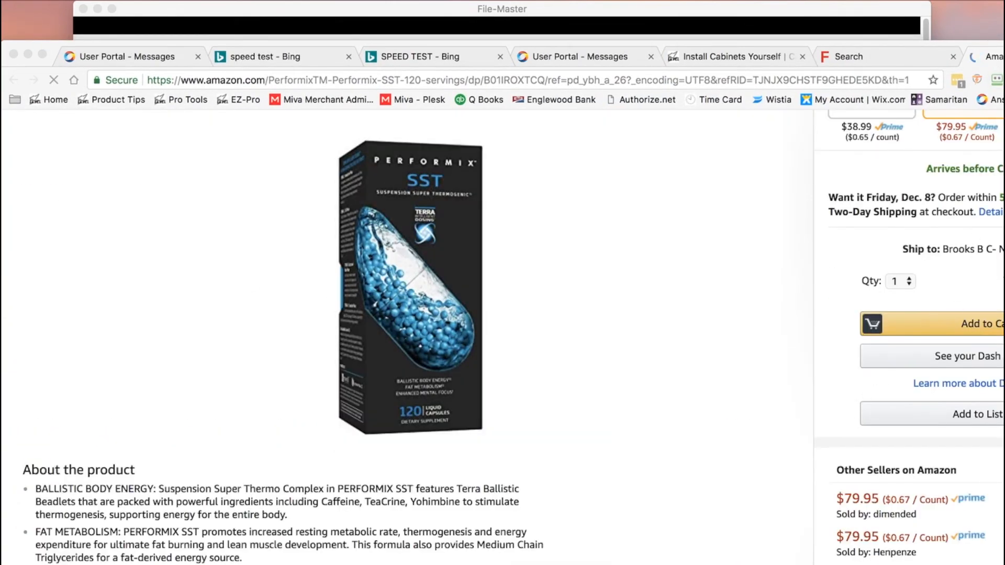
drag(1002, 51, 1004, 230)
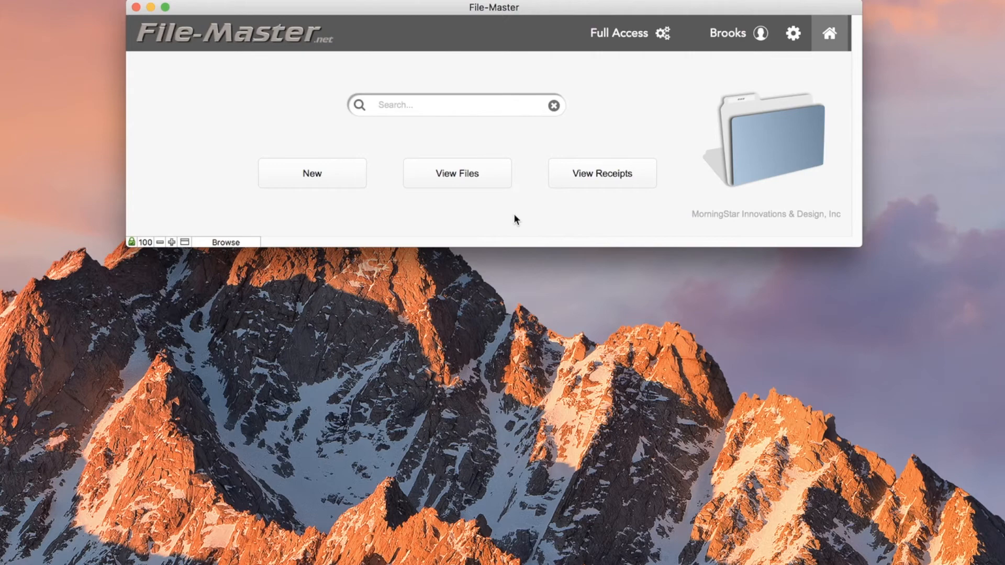
Search records for 'video' and open the Final Cut Pro X record
click(428, 106)
text(video)
key(Return)
click(146, 163)
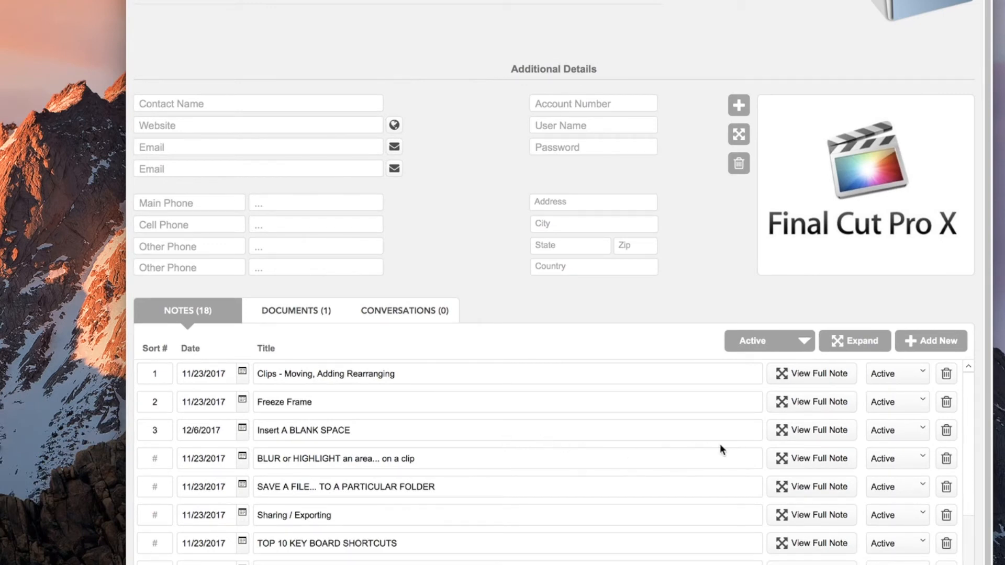
Read the full Clips note, close it, and expand the notes into a full-page list
click(790, 373)
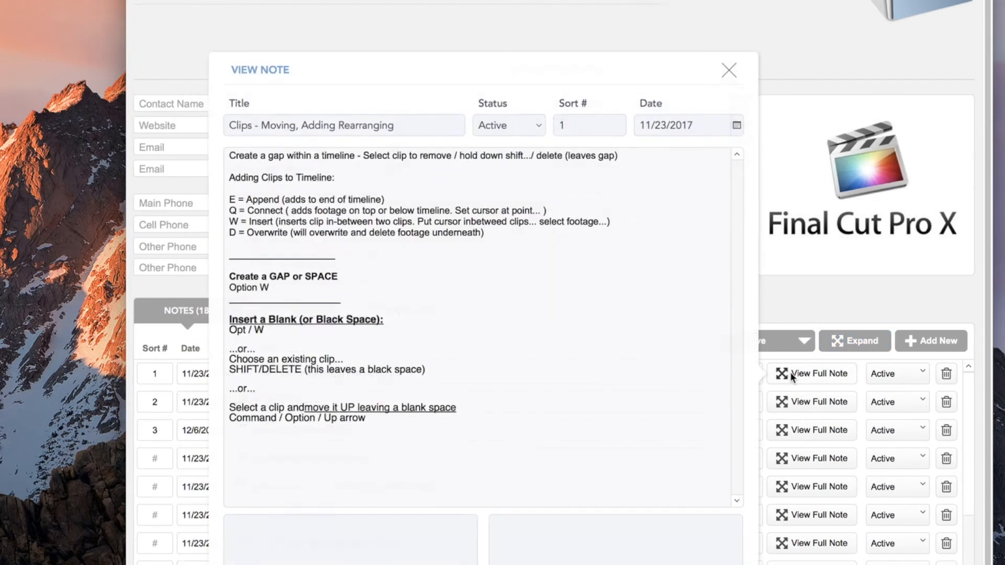
click(729, 73)
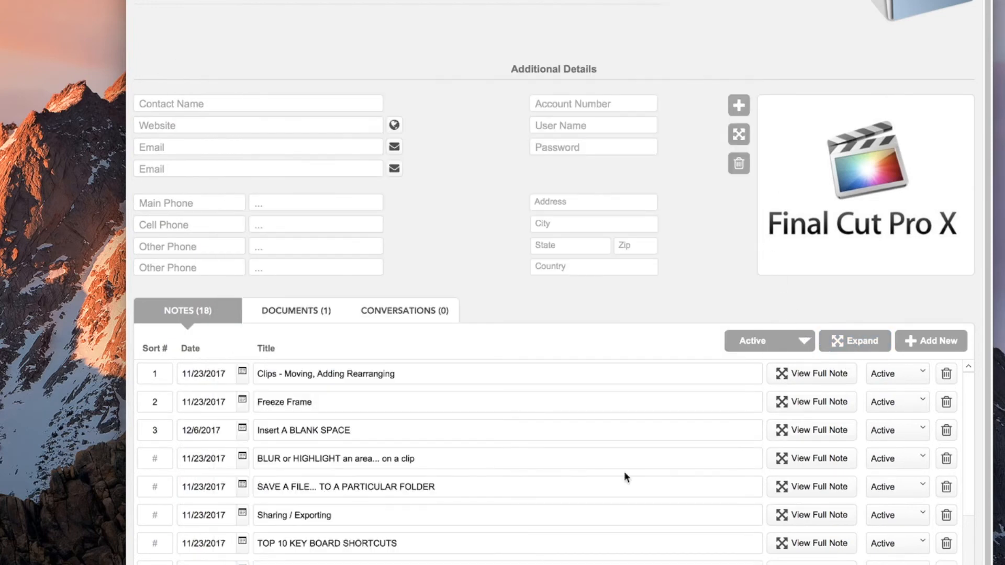
click(849, 341)
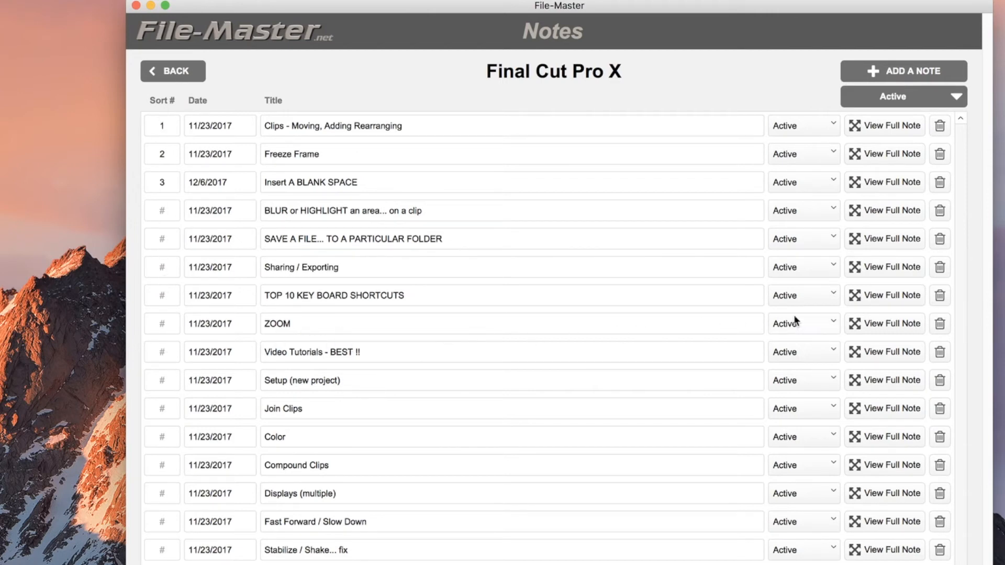
View the ZOOM note, then give it Sort # 1.2 and clear it again
click(886, 325)
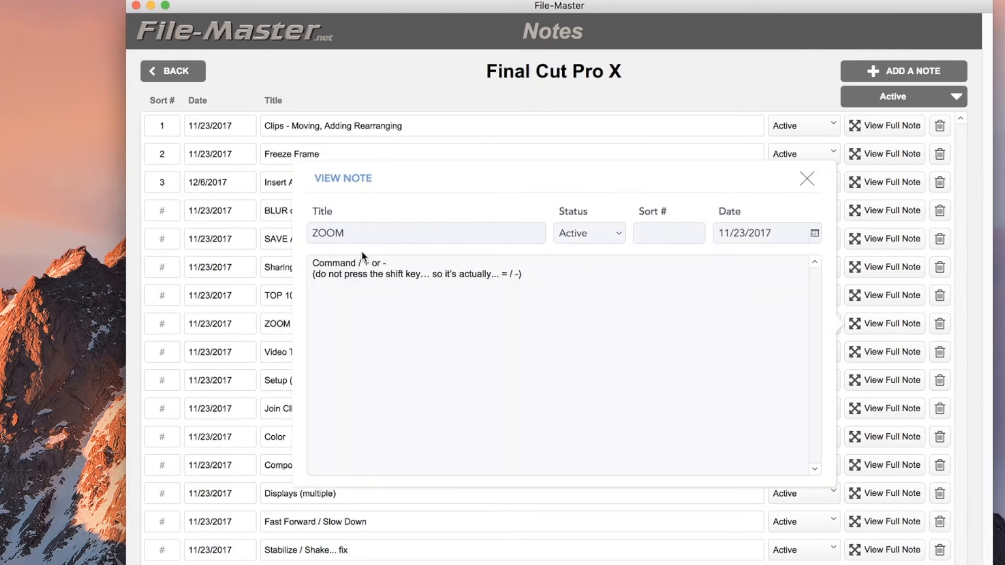
click(806, 179)
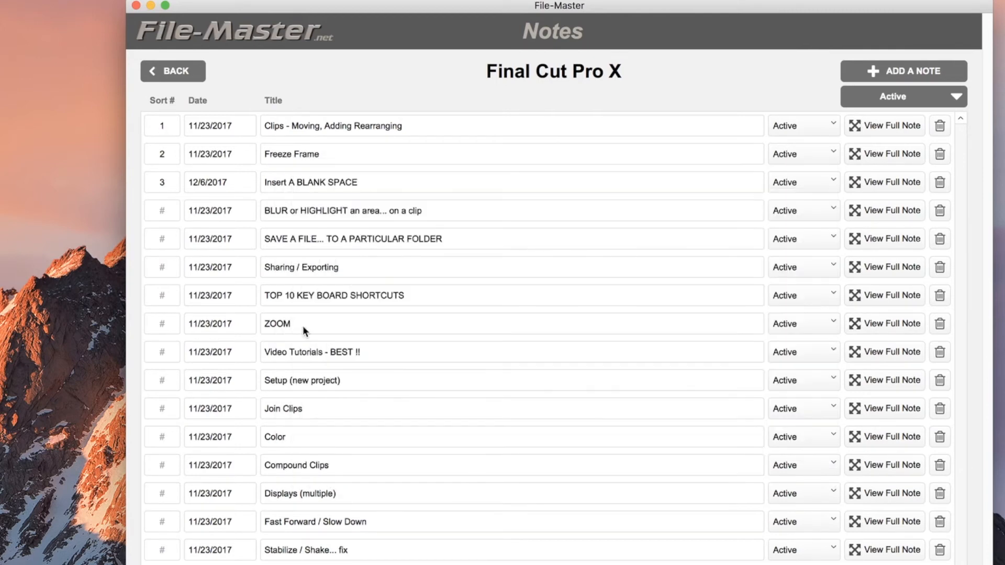
click(166, 324)
text(1.2)
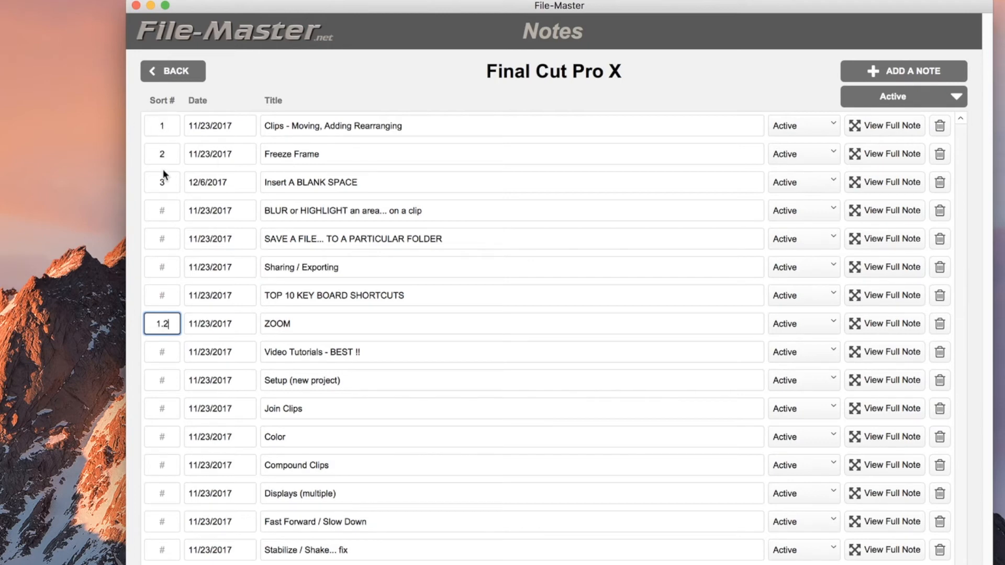
key(Return)
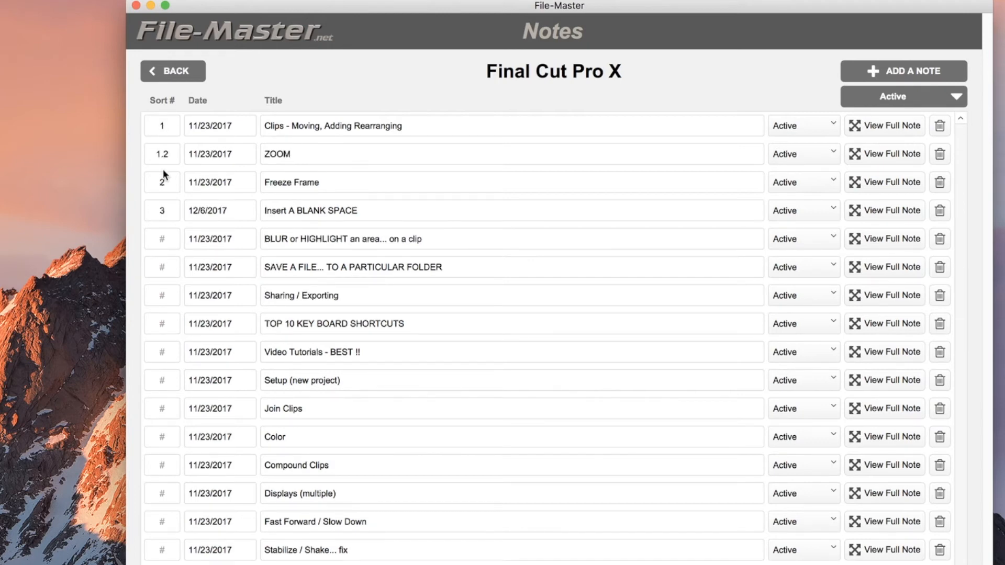
click(163, 154)
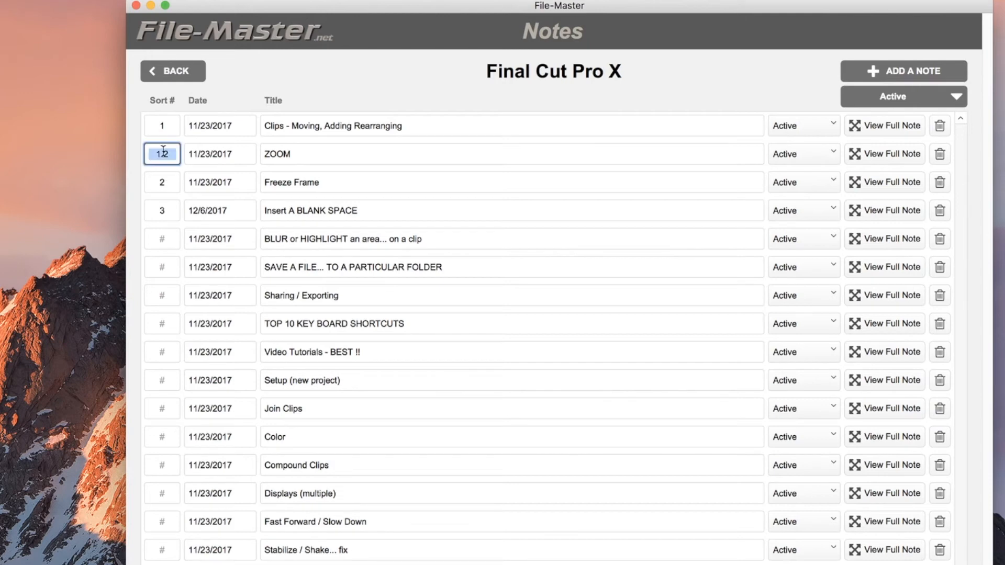
key(BackSpace)
click(360, 111)
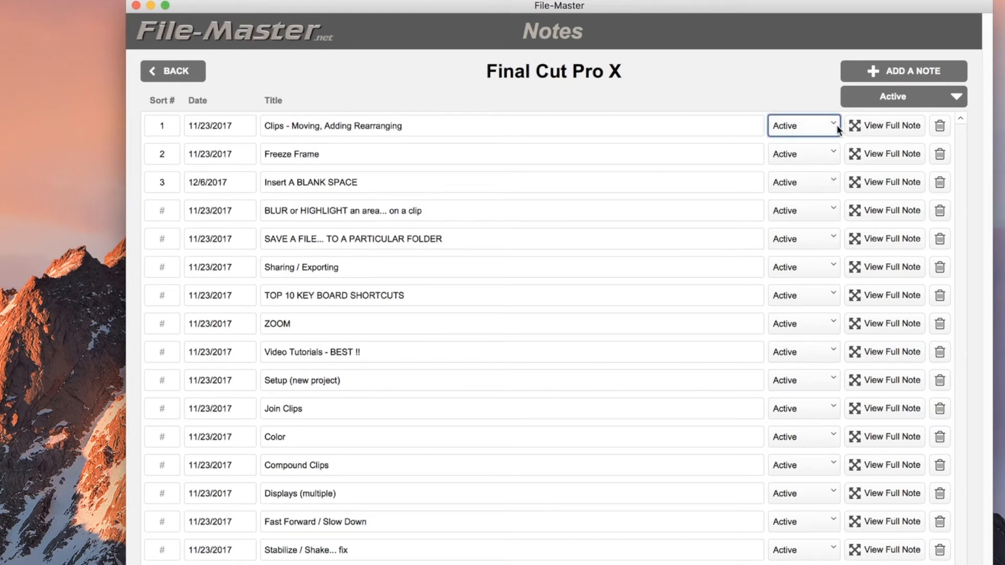
Check the status and Active/Archived/All filter options without changing them, then go back to the record
click(835, 128)
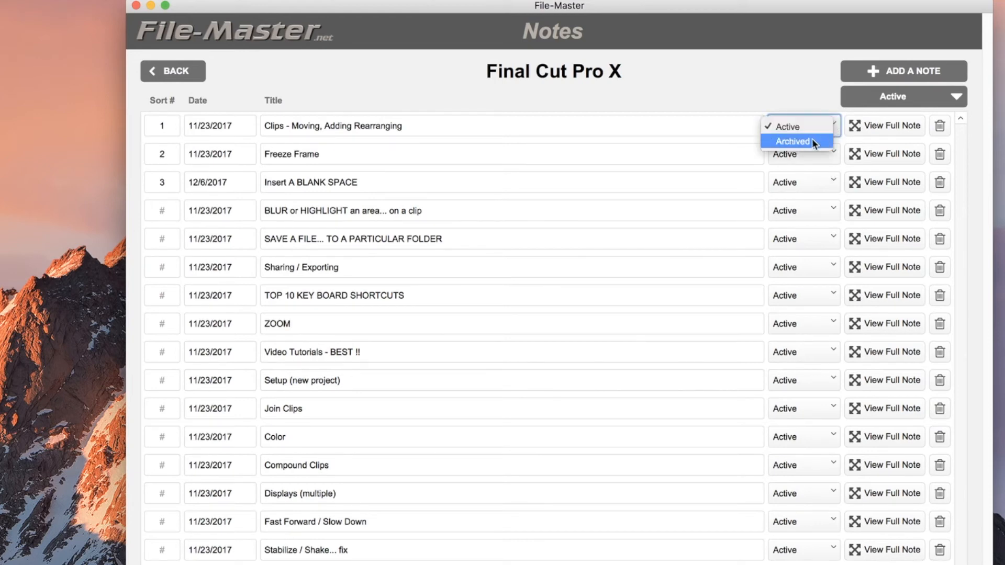
click(740, 85)
click(905, 100)
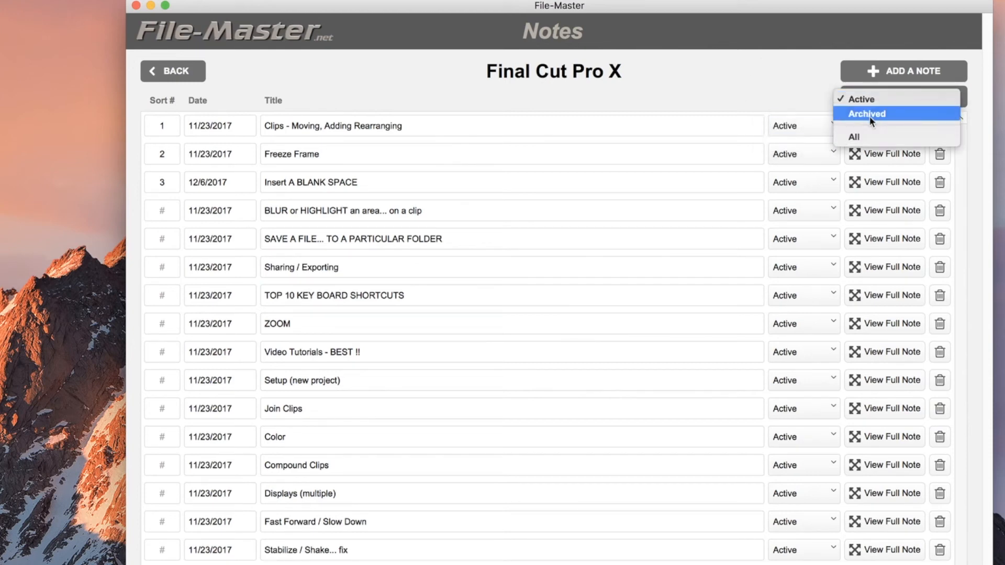
click(761, 94)
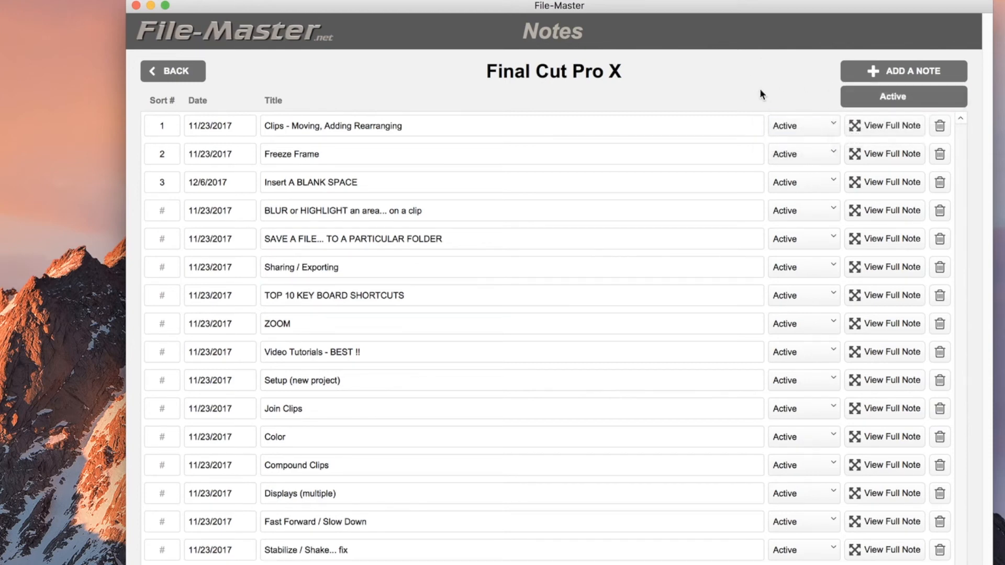
click(182, 65)
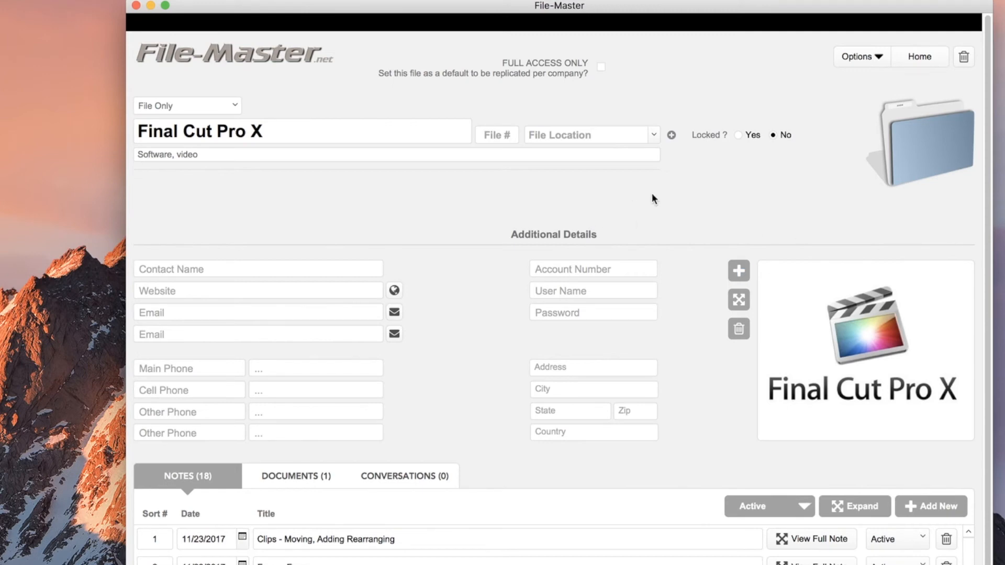
Set Locked? to Yes, then search 'video' from Home and reopen Final Cut Pro X
click(738, 135)
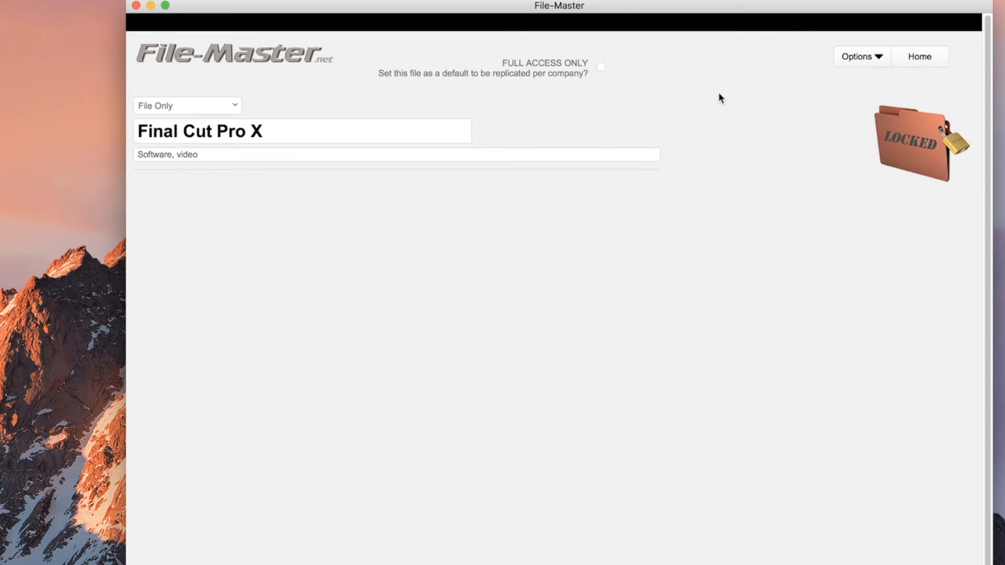
click(919, 58)
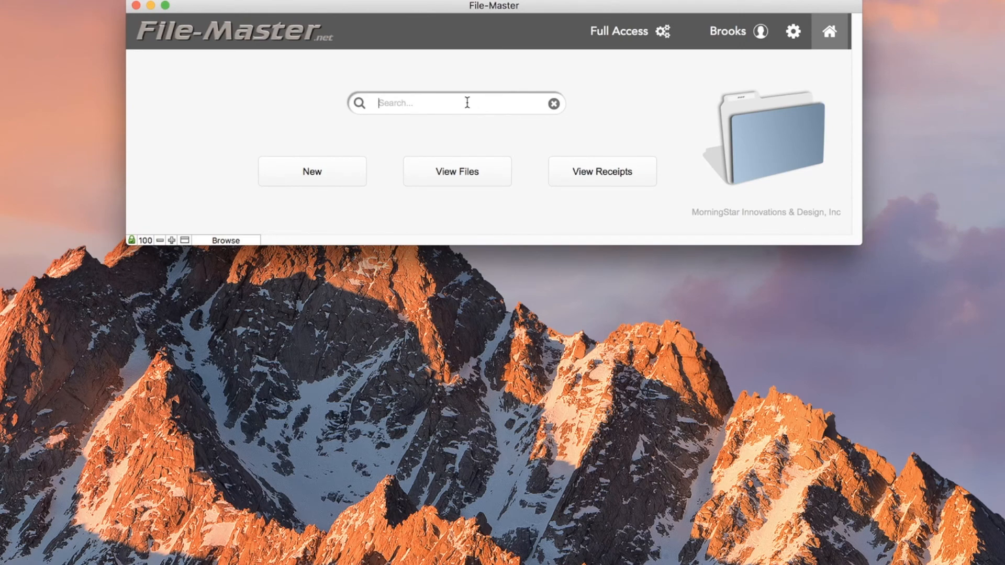
text(video)
key(Return)
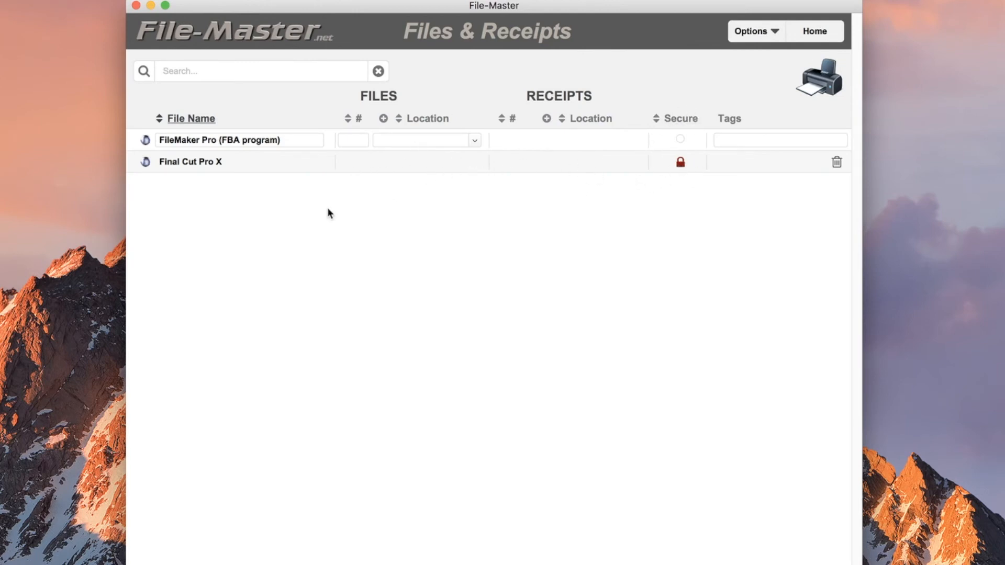
click(146, 162)
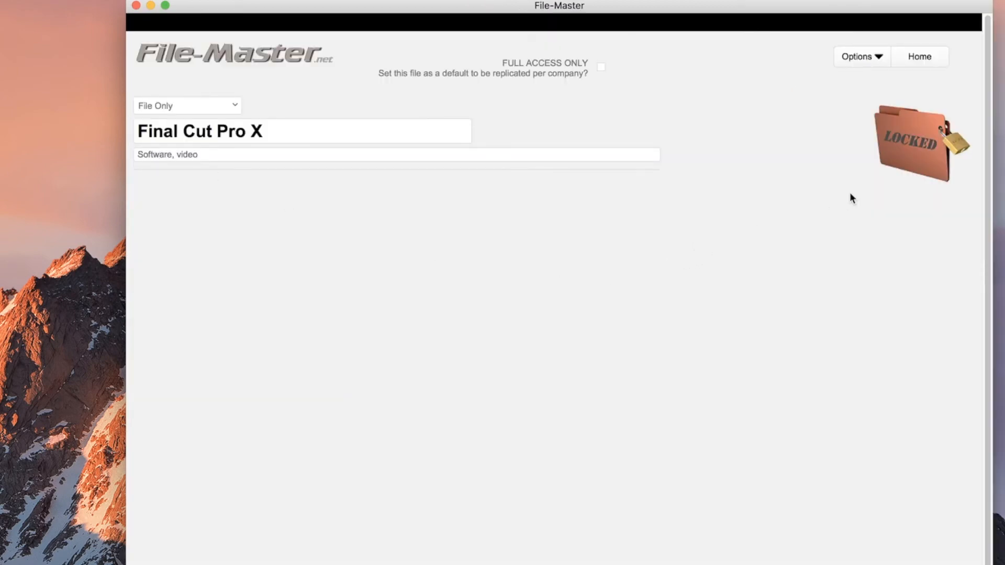
Enter the file password to open Final Cut Pro X and set Locked? to No
click(897, 202)
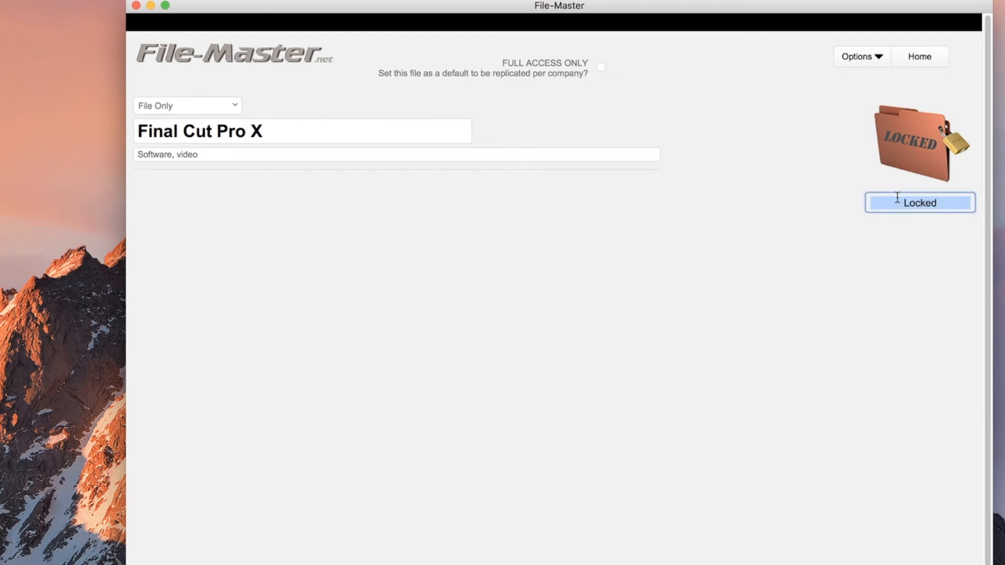
click(821, 185)
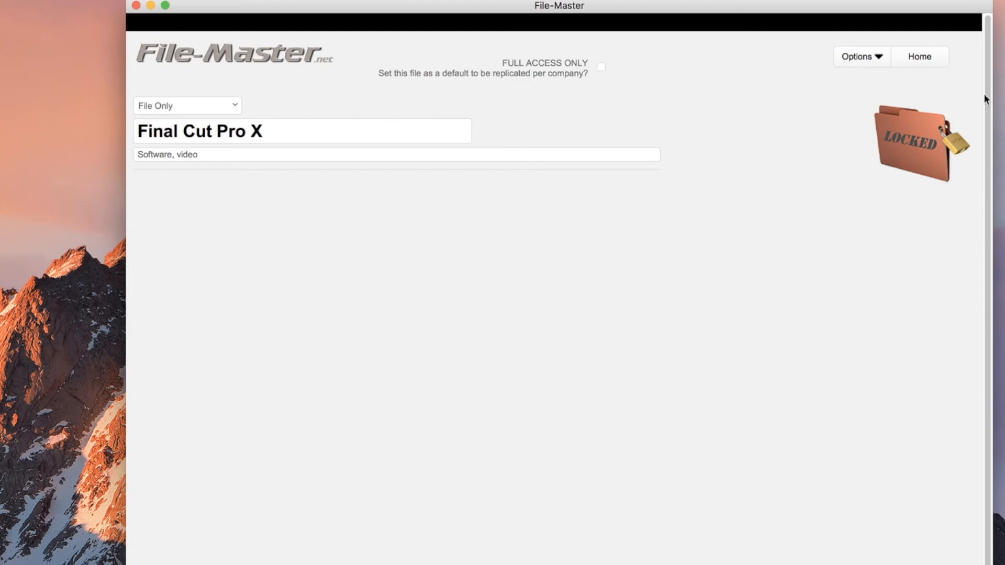
click(901, 210)
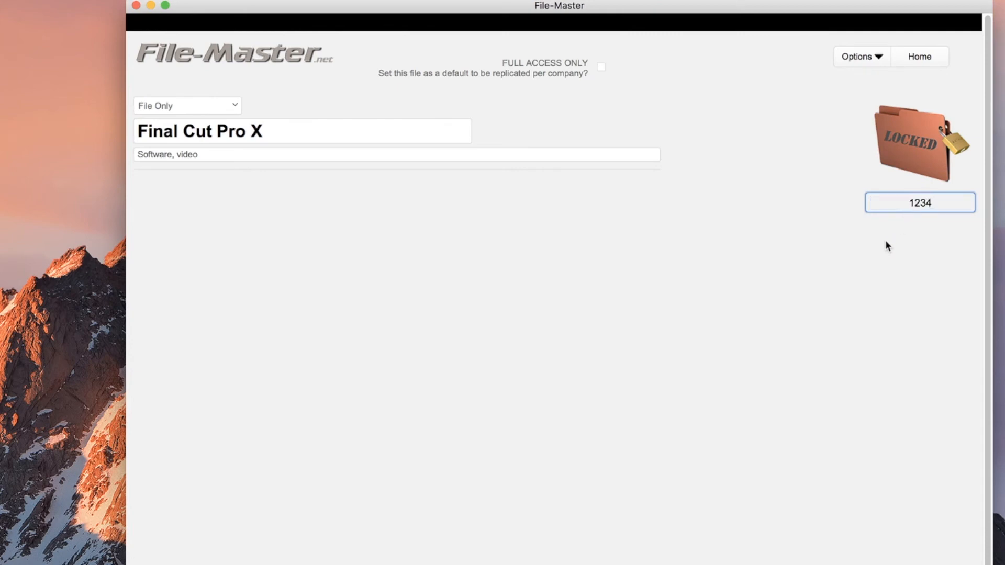
key(Return)
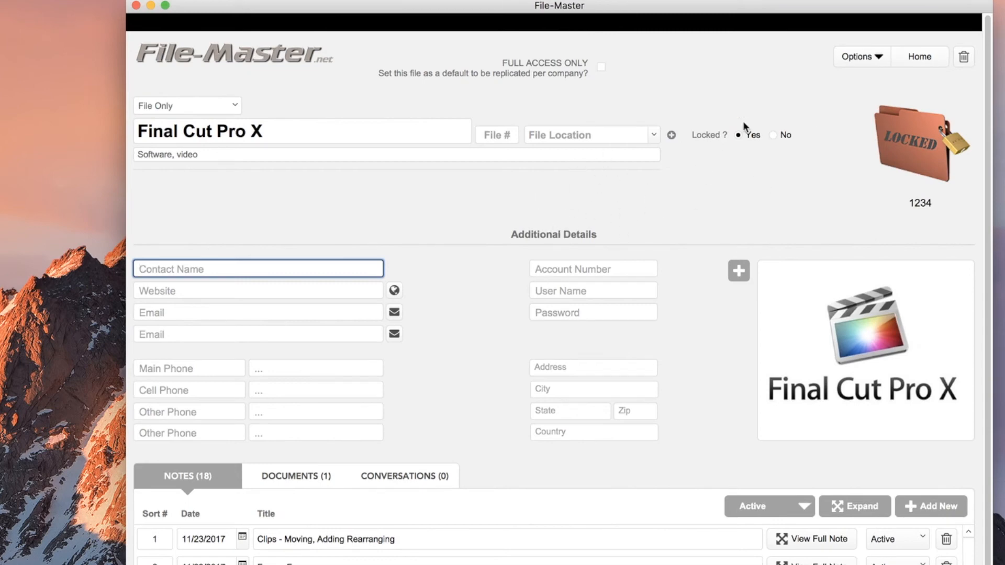
click(772, 135)
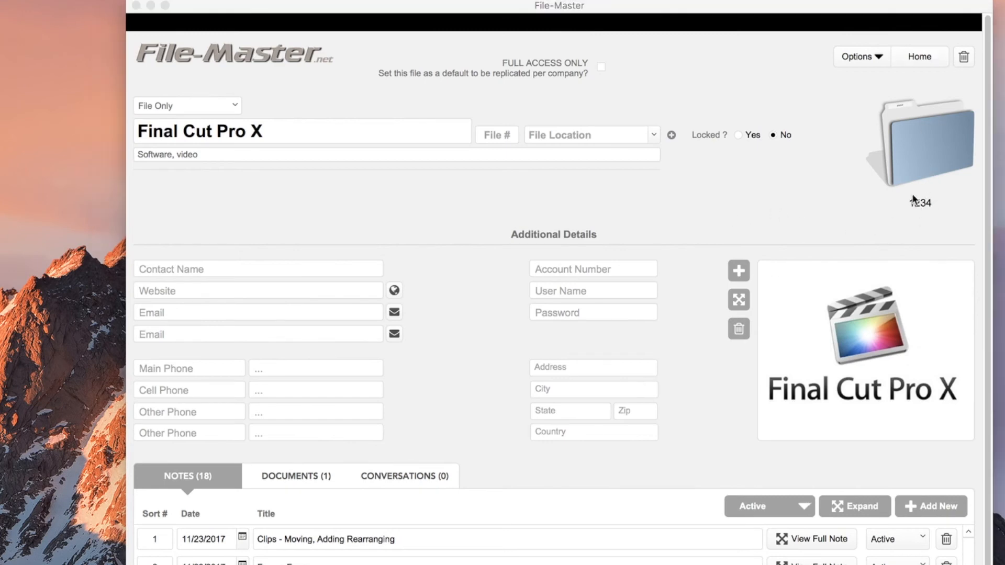
click(925, 56)
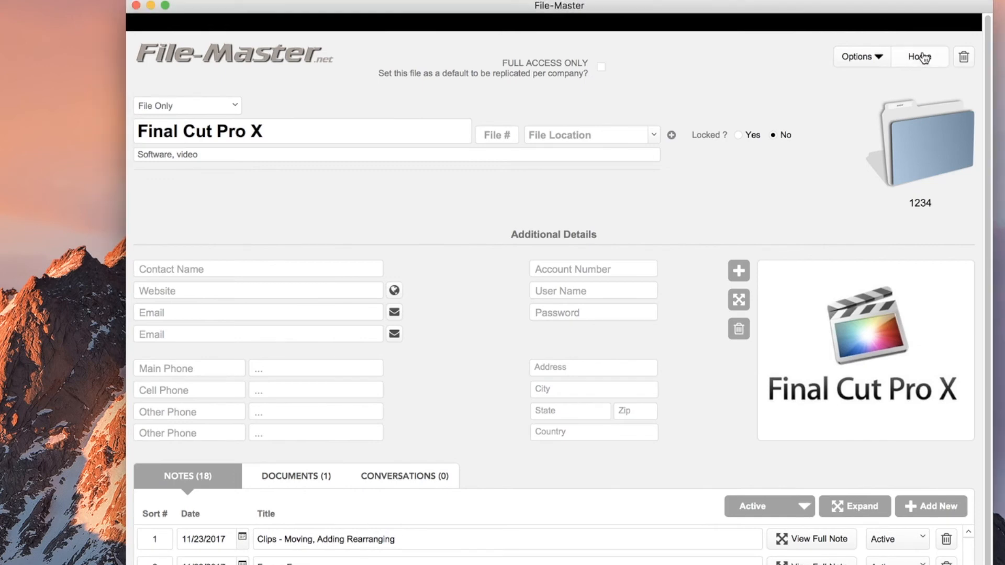
Open My Profile from the account menu, reveal then hide the password, and return home
click(925, 54)
click(747, 33)
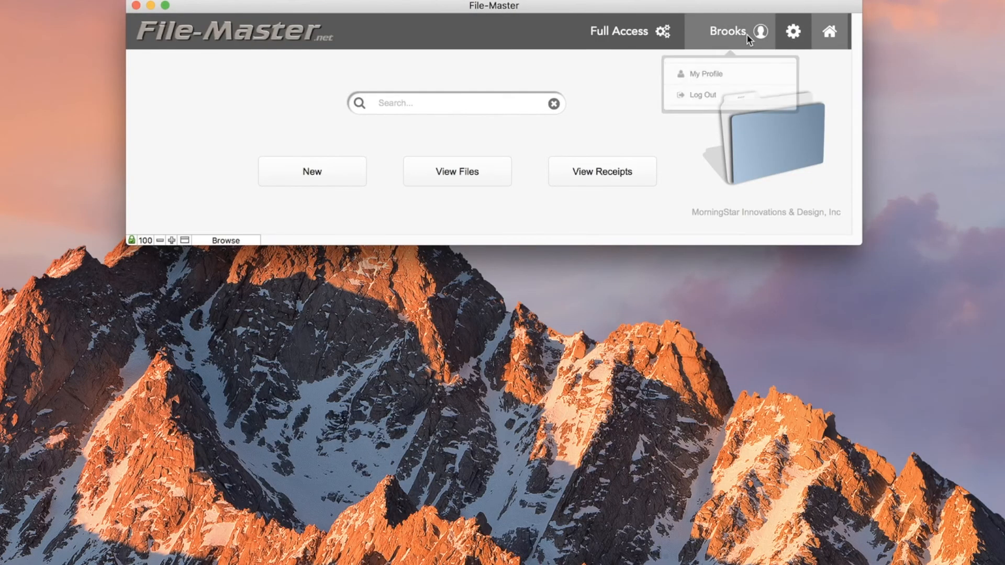
click(701, 85)
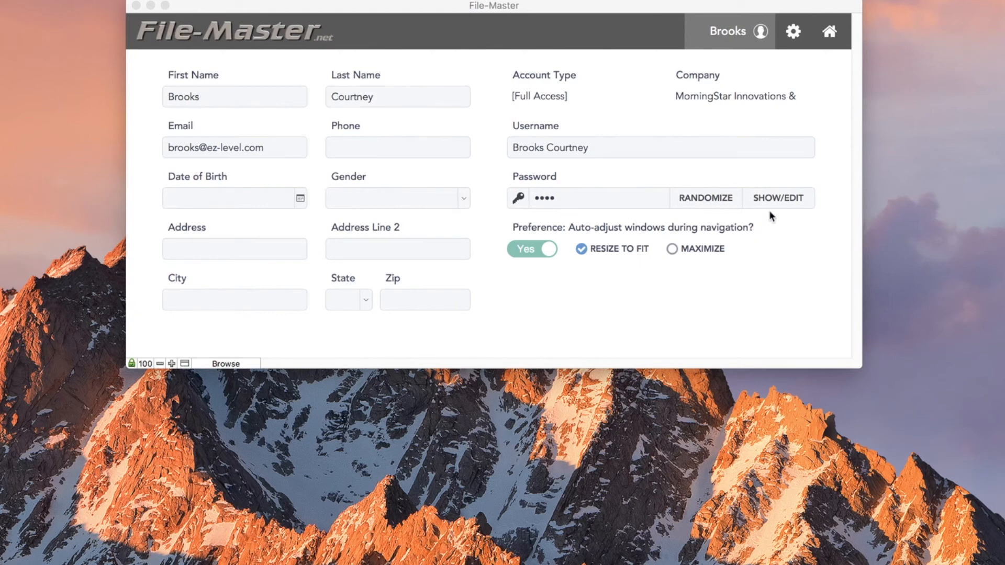
click(780, 198)
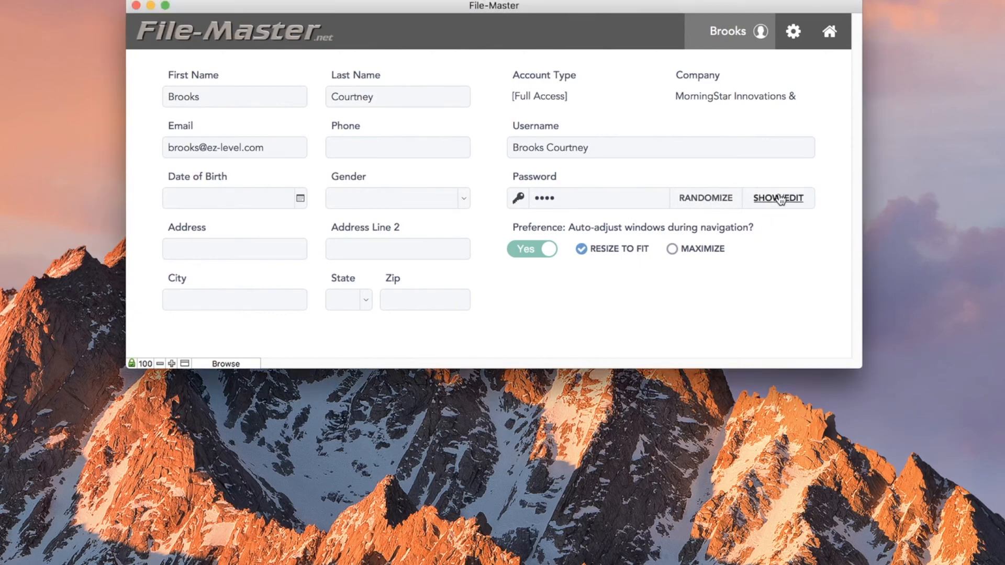
click(780, 198)
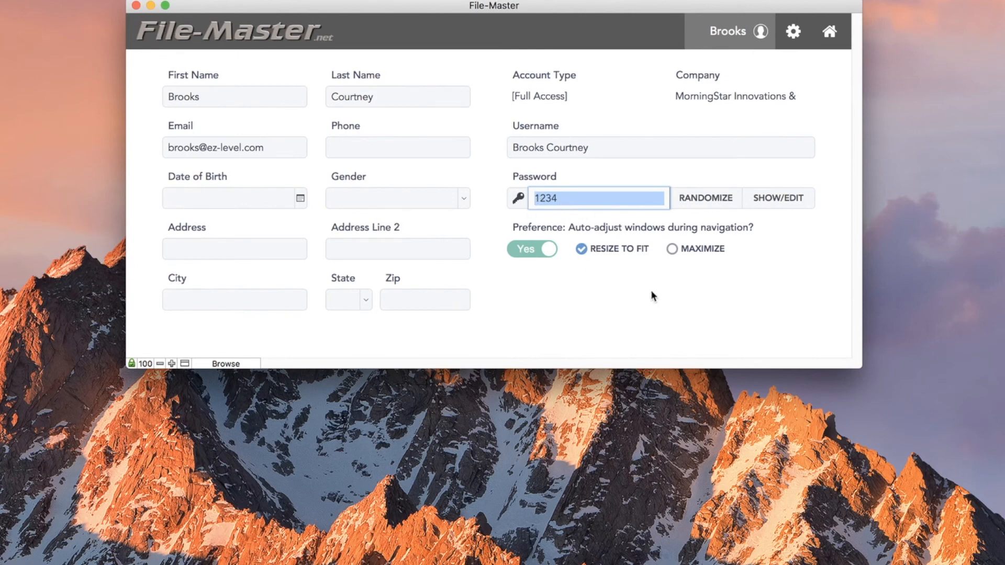
click(791, 201)
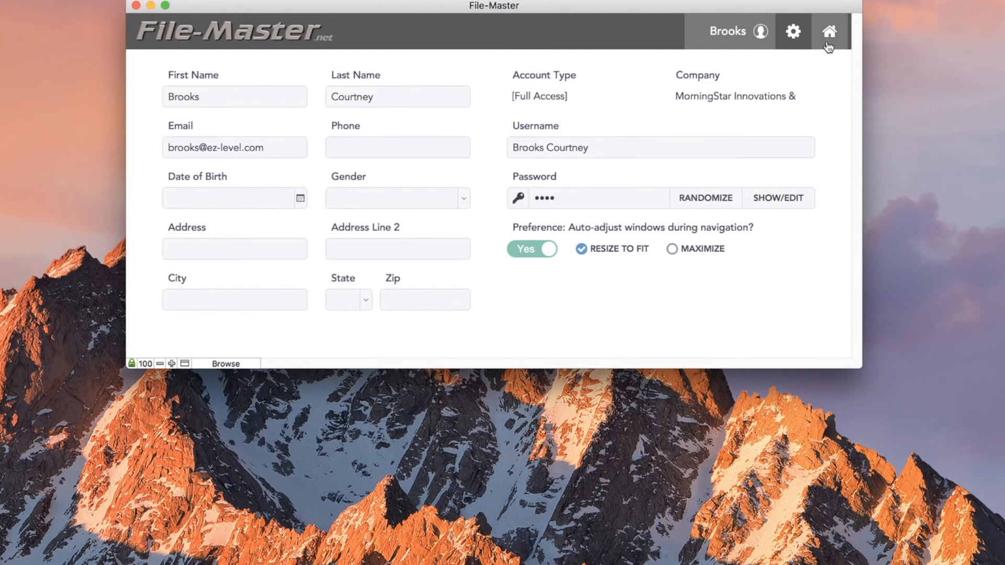
click(827, 46)
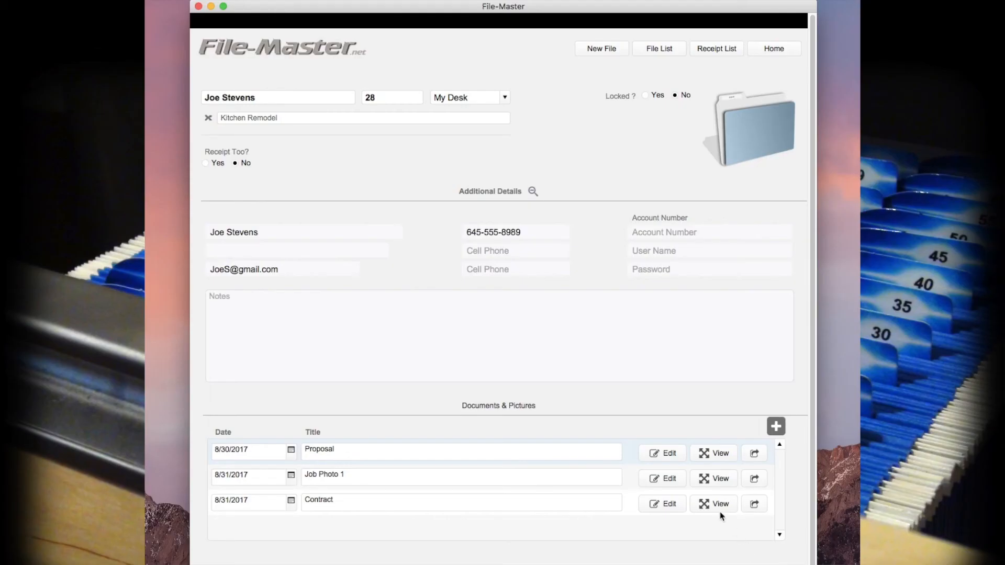
Preview the Proposal and Job Photo 1 attachments, then show the Contract document's share options
click(713, 505)
click(707, 453)
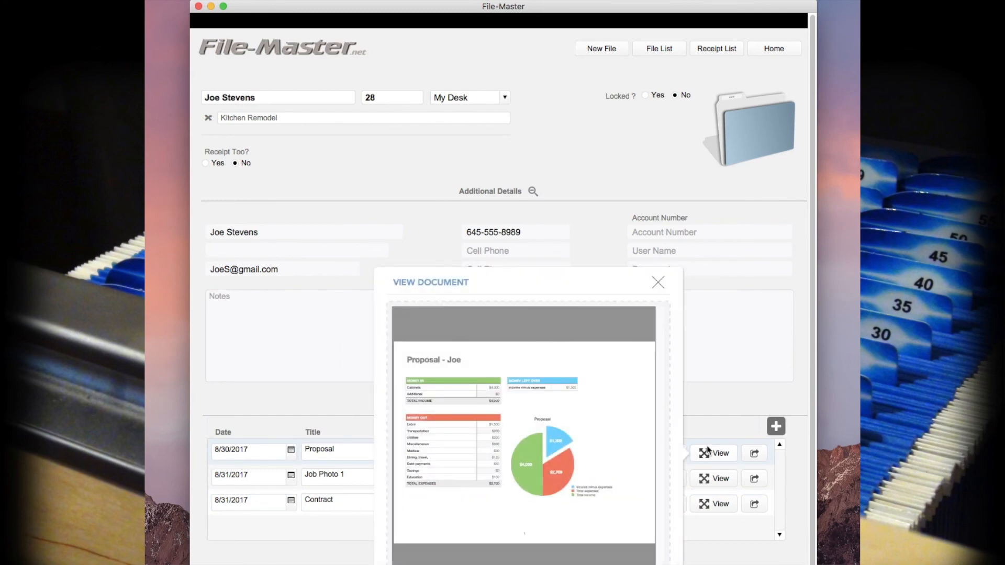
click(706, 453)
click(708, 479)
click(708, 481)
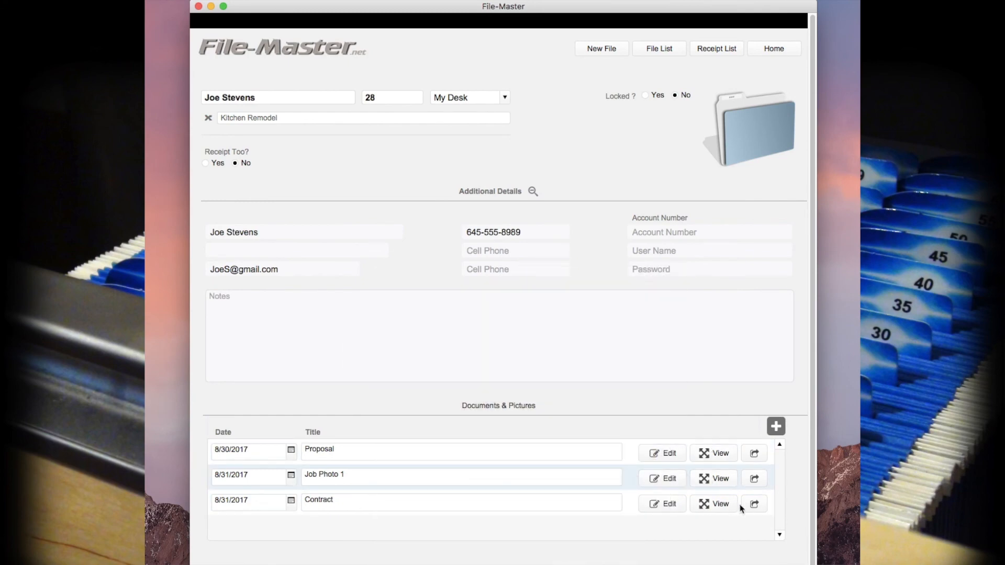
click(754, 506)
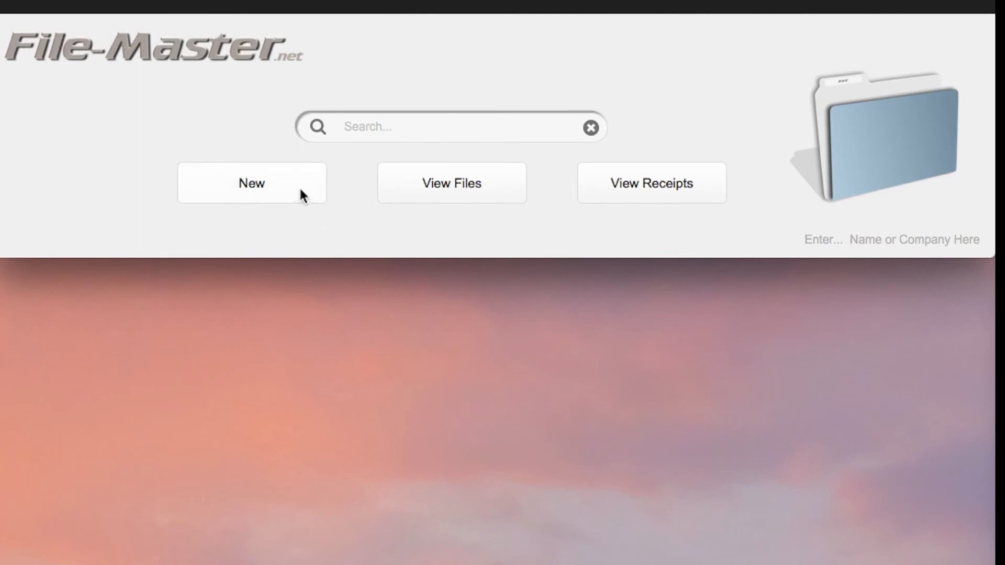
Start a new File Only record named Employment, leaving keywords empty
click(300, 189)
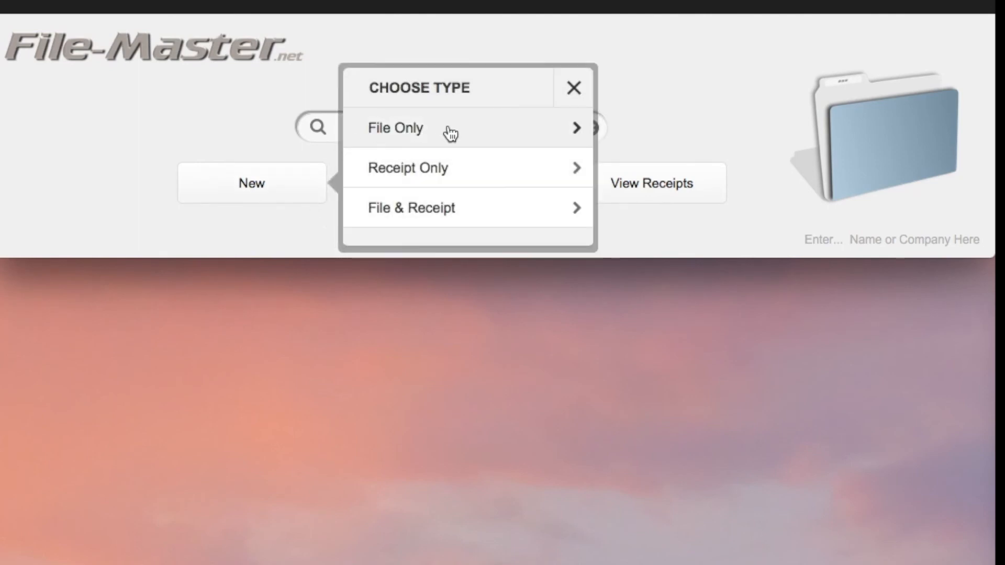
click(450, 133)
text(Employment)
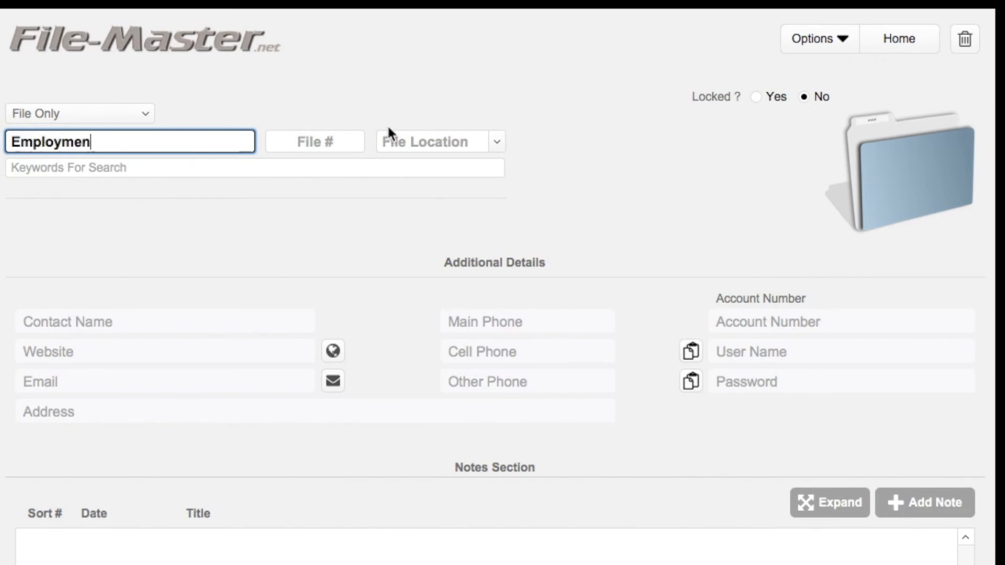
key(Tab)
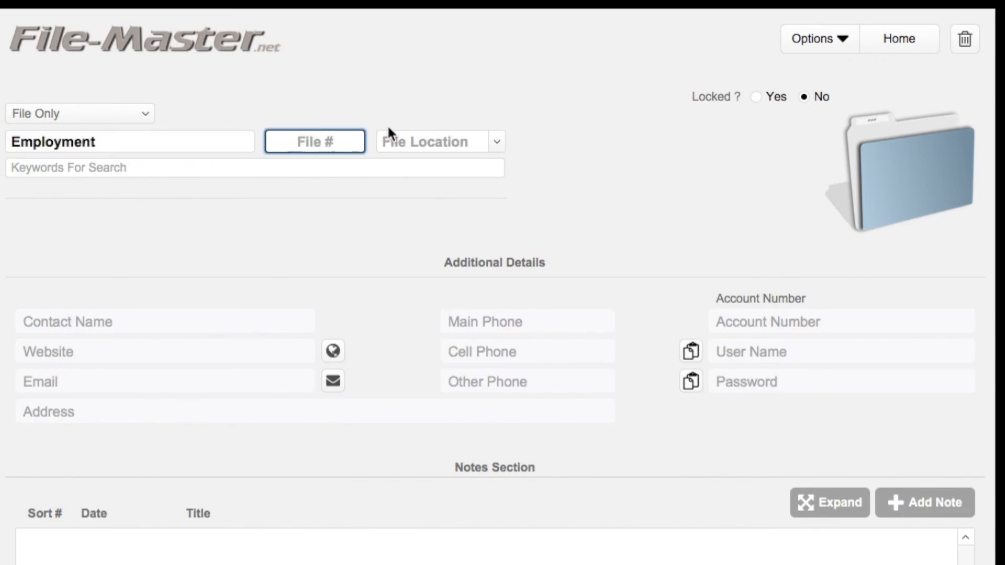
key(Tab)
key(Tab)
text(Ta)
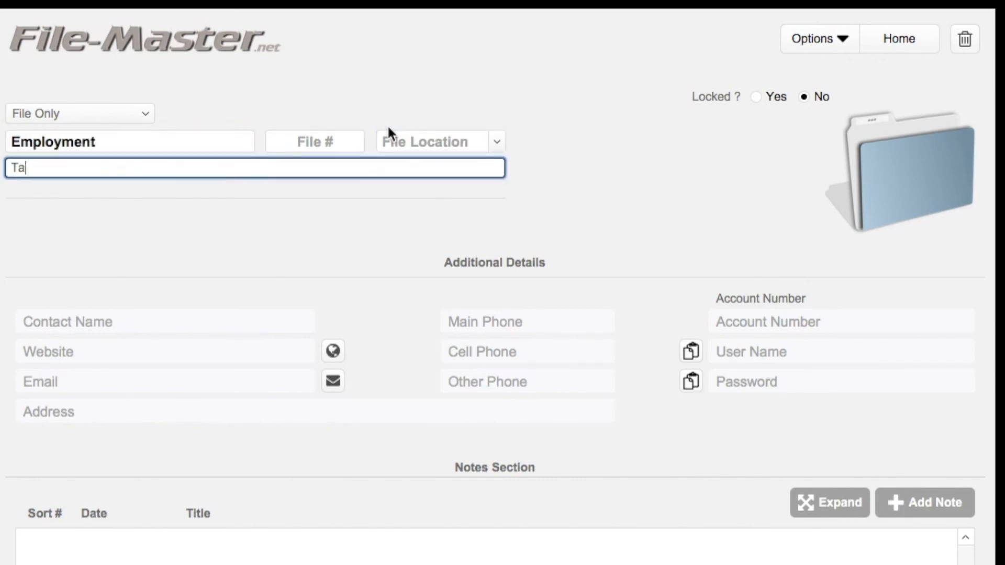
text(gs here...)
key(BackSpace)
key(BackSpace)
key(BackSpace)
key(BackSpace)
key(BackSpace)
key(BackSpace)
key(BackSpace)
key(BackSpace)
key(BackSpace)
key(BackSpace)
key(BackSpace)
key(BackSpace)
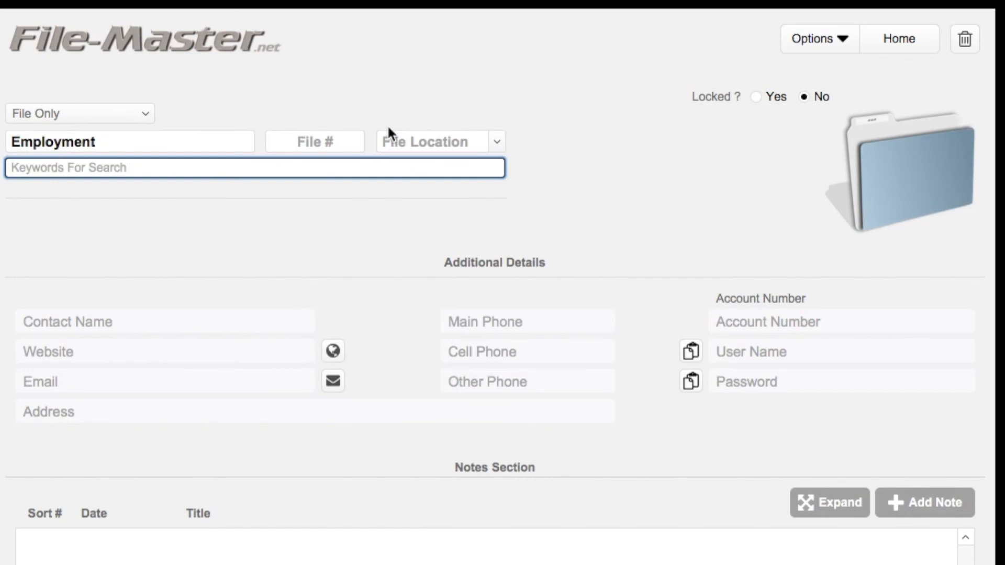
Set the file location to Desk and the file number to 6
click(495, 140)
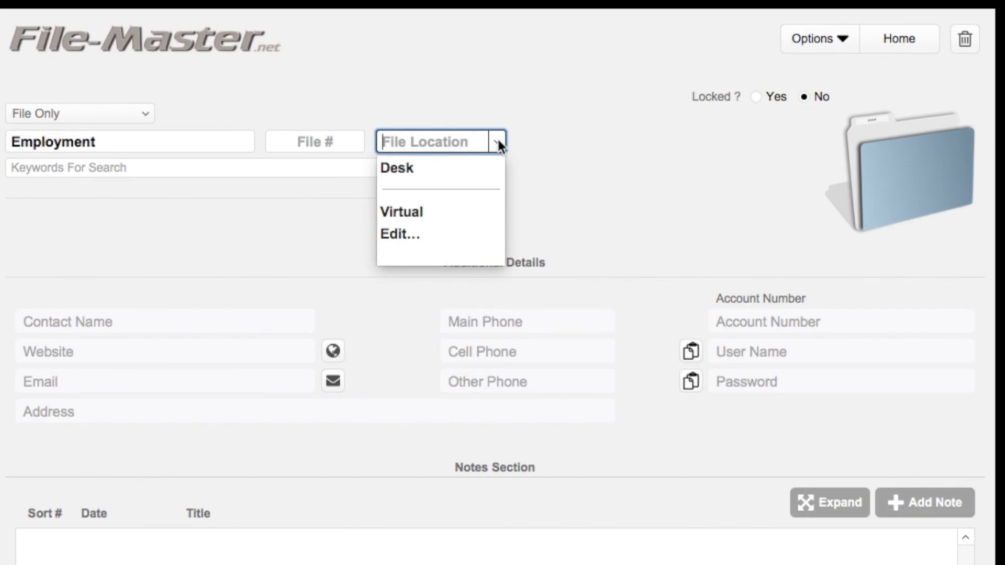
click(415, 167)
click(334, 144)
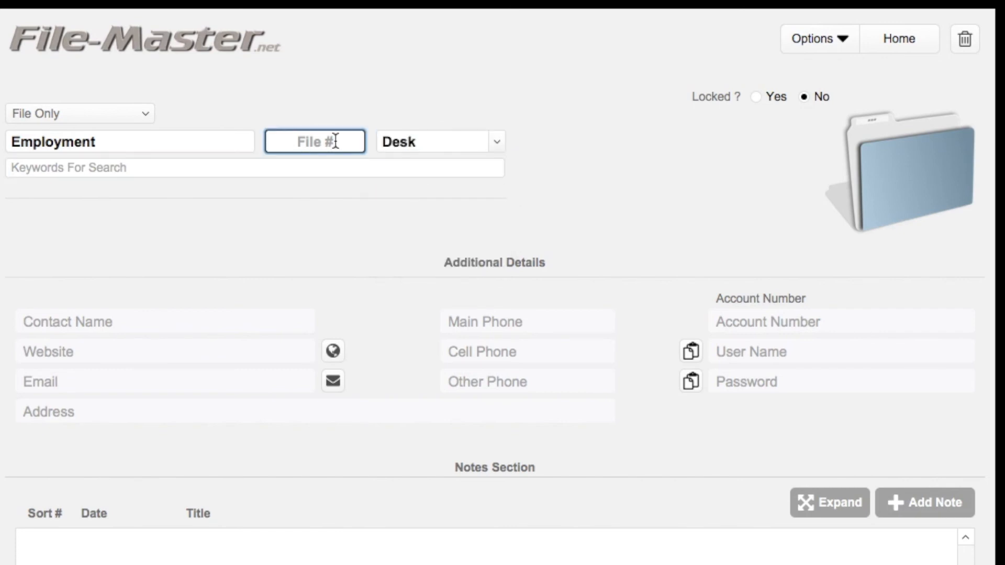
text(6)
click(620, 137)
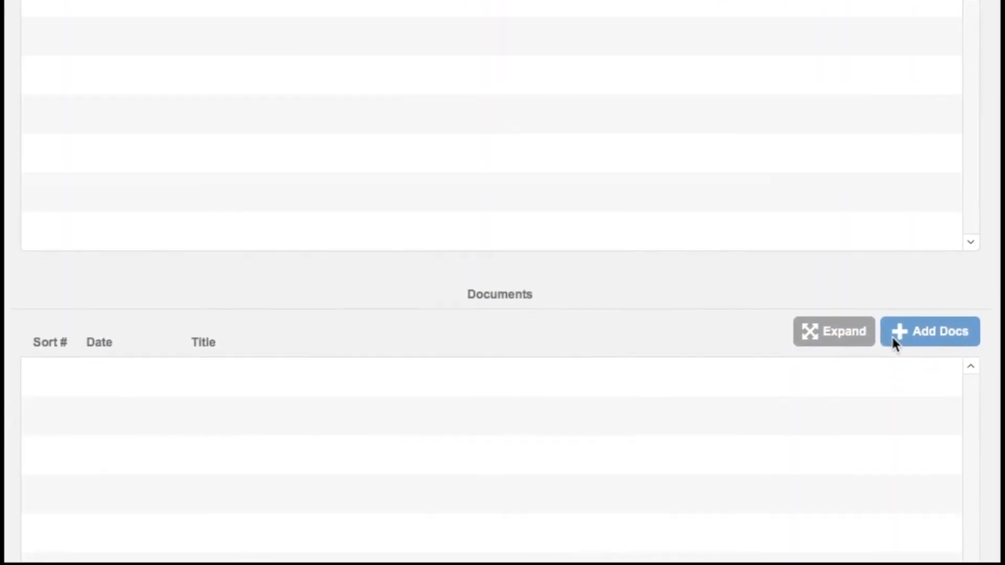
Upload the lease document as 'employment doc' dated 10/21/2017 and save it
click(897, 334)
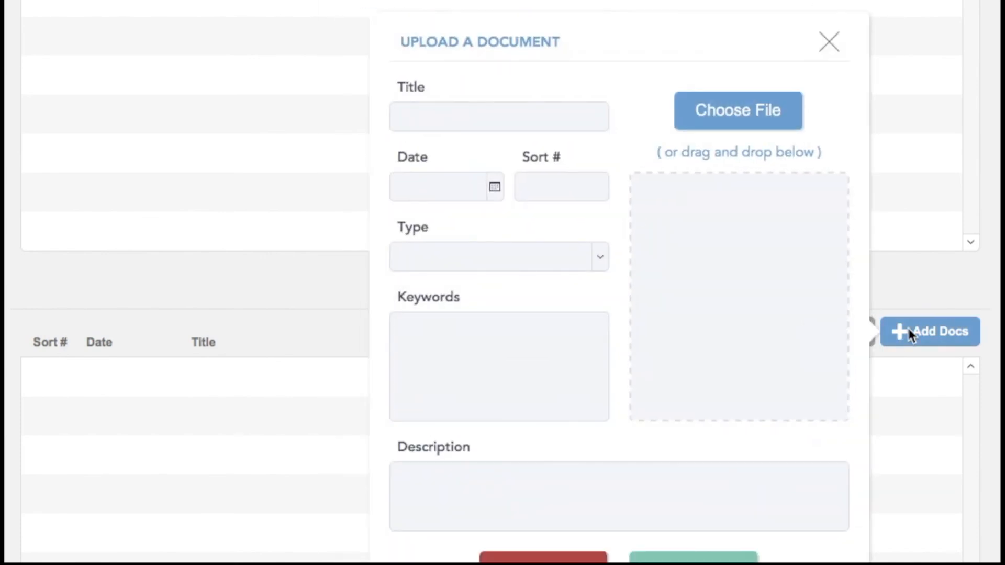
drag(733, 297, 737, 298)
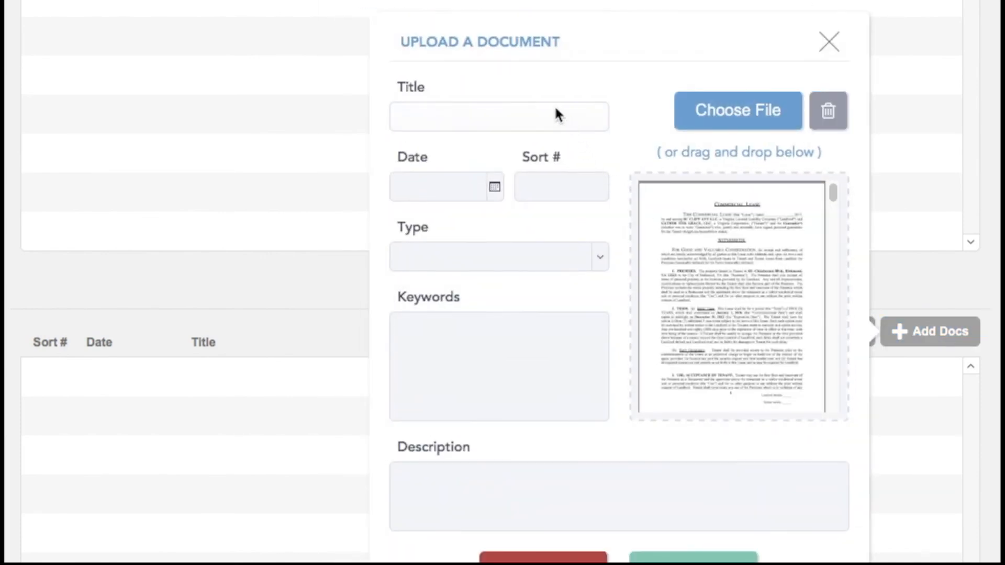
click(556, 108)
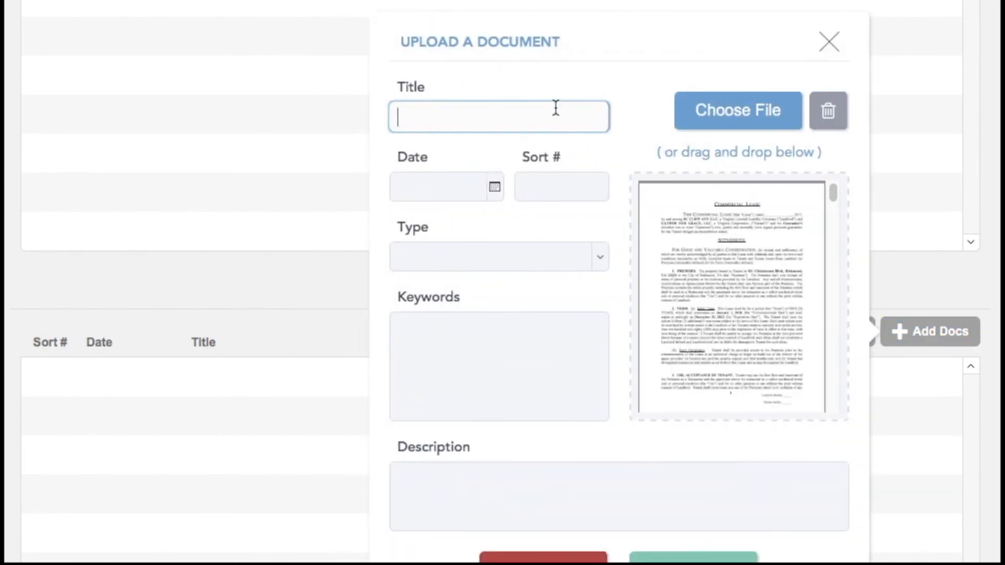
text(emplo)
text(yment doc)
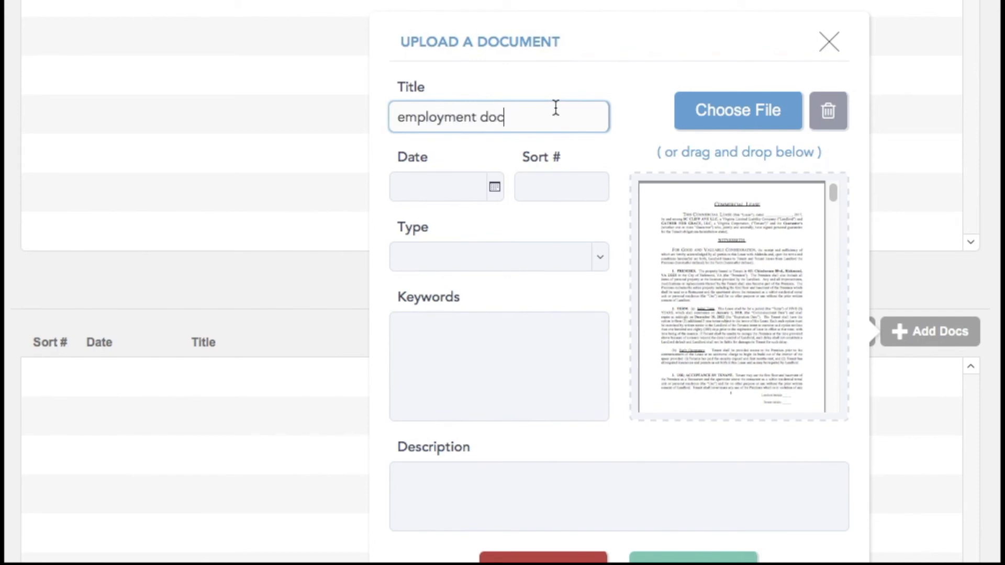
key(Tab)
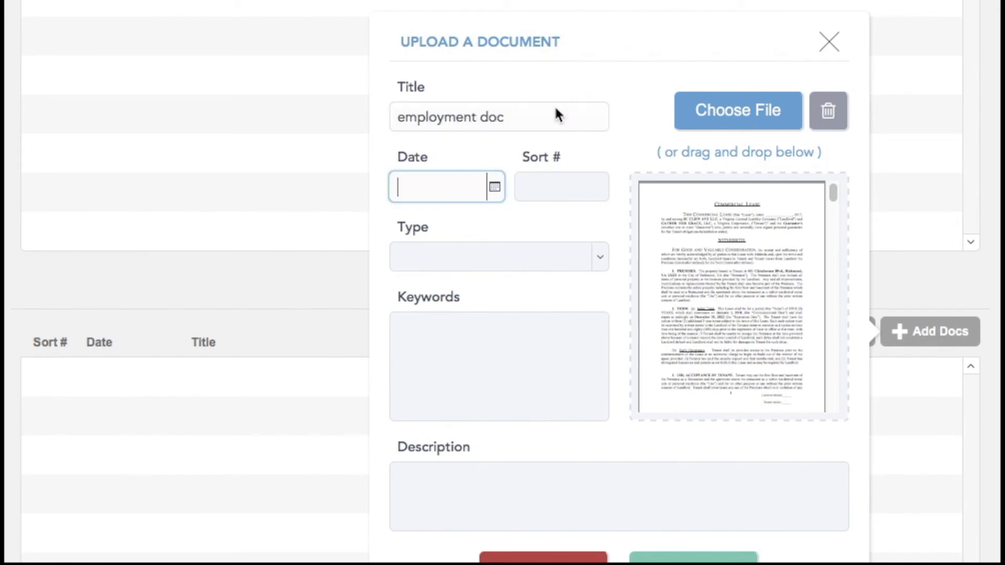
click(496, 187)
click(565, 286)
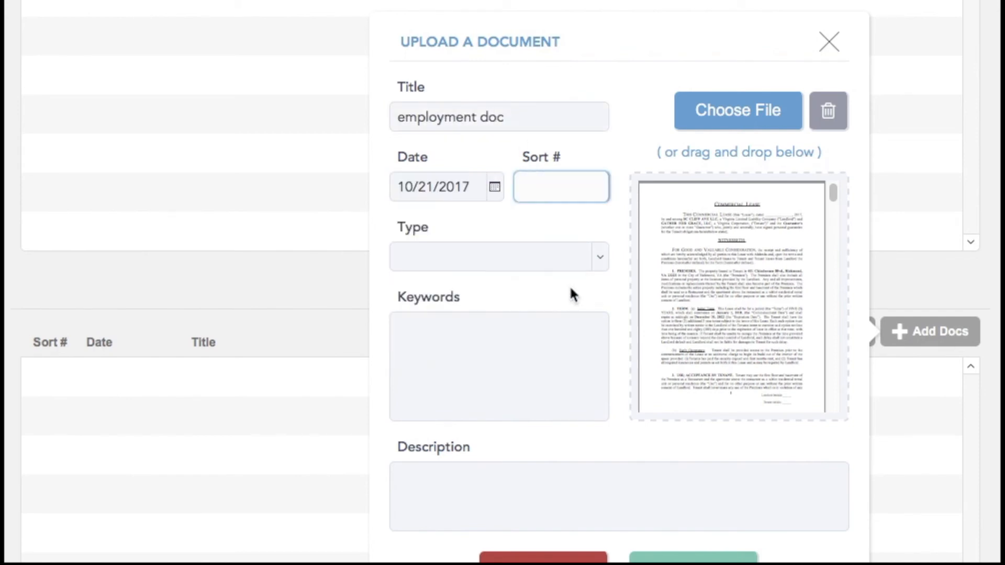
click(693, 557)
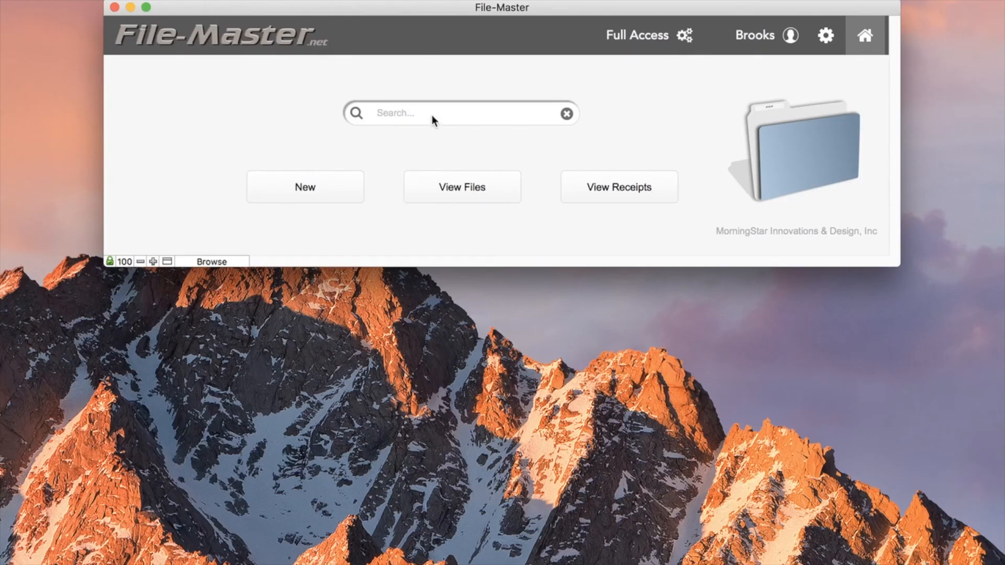
text(home)
key(Return)
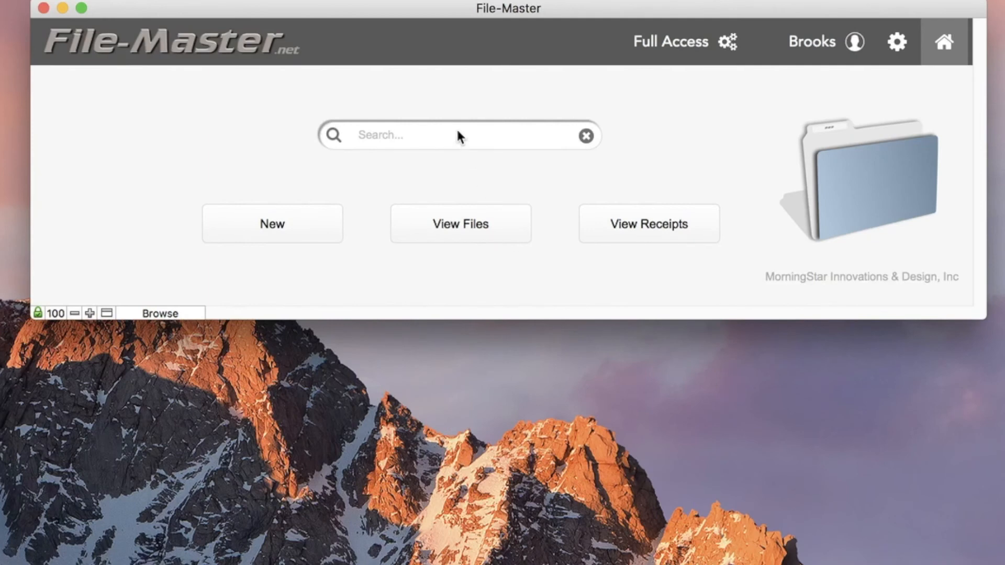
Search the home screen for 'ins' to list only the Insurance file
text(ins)
key(Return)
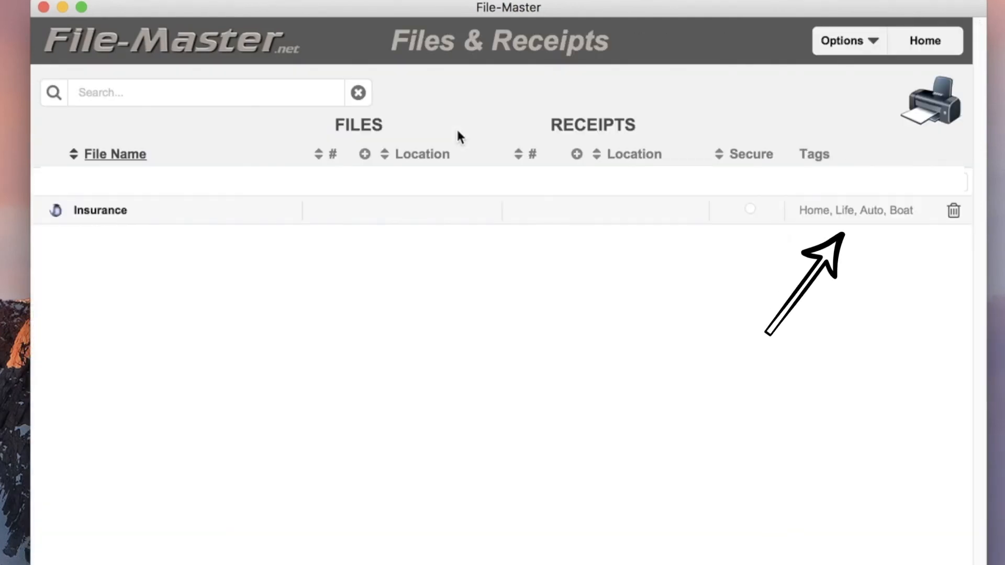